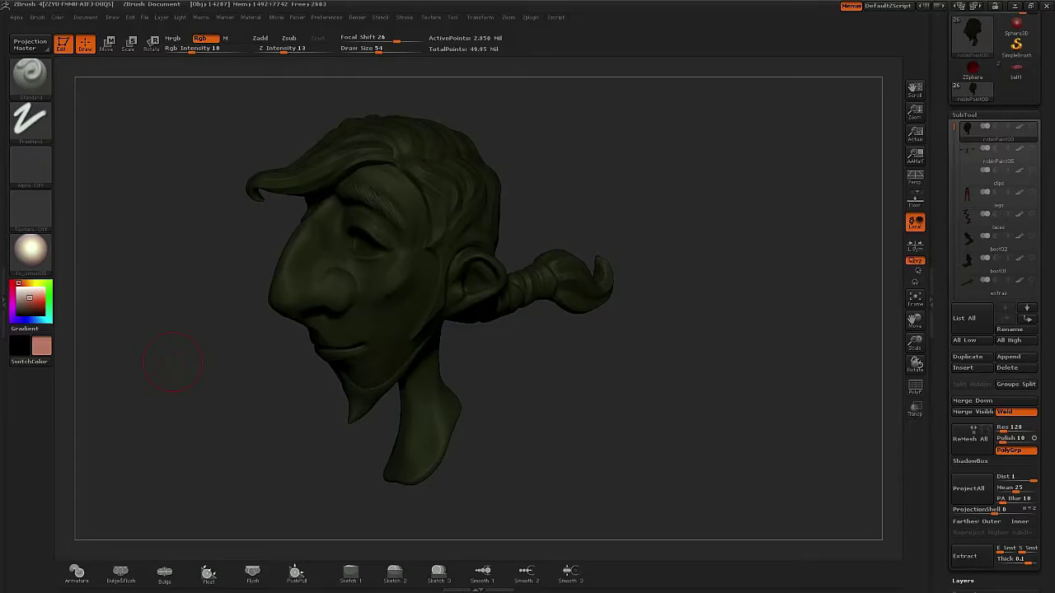
Paint the pinkish skin tone over the nose and cheek of the head at Rgb Intensity 10.
mouse_move(331, 208)
mouse_down()
mouse_move(296, 262)
mouse_move(331, 297)
mouse_move(286, 276)
mouse_up()
mouse_move(206, 371)
mouse_down()
mouse_move(320, 204)
mouse_move(272, 206)
mouse_up()
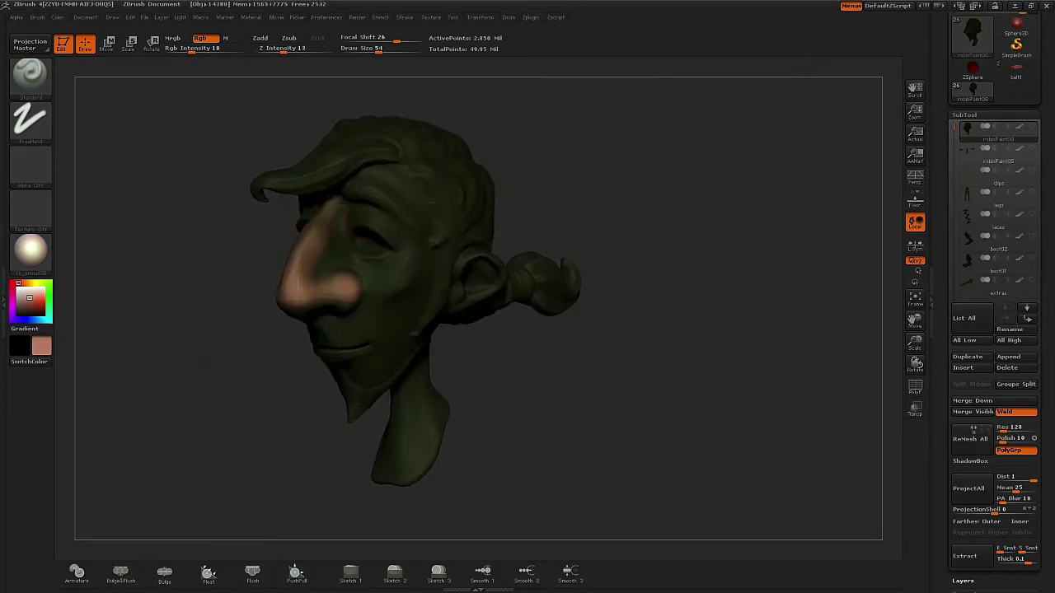
mouse_move(346, 255)
mouse_down()
mouse_move(381, 267)
mouse_move(413, 294)
mouse_move(402, 298)
mouse_up()
key(bracketright)
drag(594, 346, 651, 342)
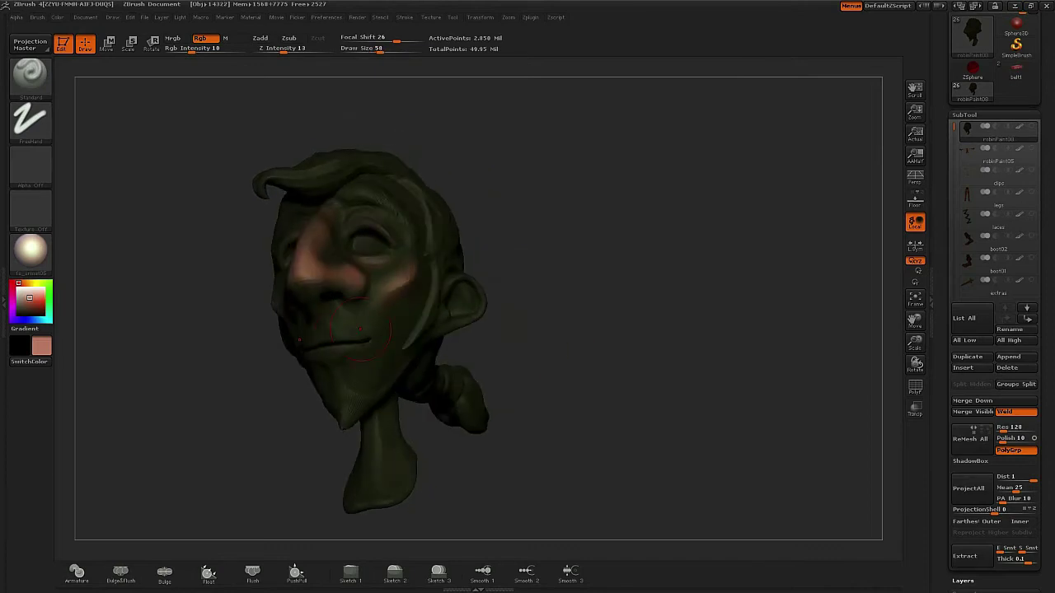
Paint the skin tone around the mouth, chin and lower cheek.
drag(577, 371, 528, 334)
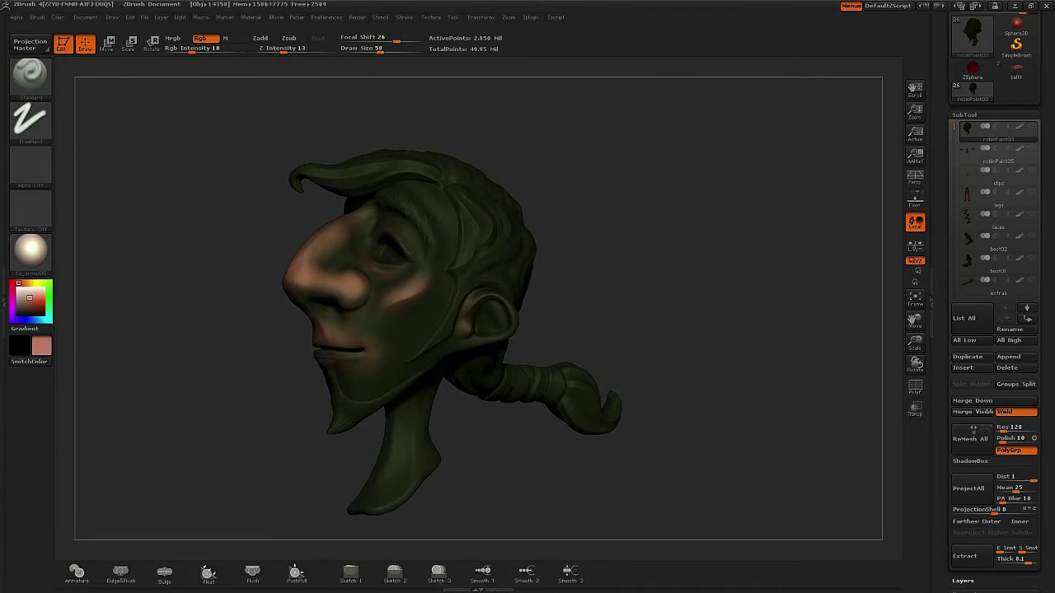
mouse_move(643, 329)
mouse_down()
mouse_move(676, 239)
mouse_move(699, 296)
mouse_move(604, 392)
mouse_move(585, 366)
mouse_move(645, 347)
mouse_move(627, 363)
mouse_up()
mouse_move(420, 387)
mouse_down()
mouse_move(396, 437)
mouse_move(420, 346)
mouse_move(391, 388)
mouse_up()
drag(701, 346, 647, 329)
Hide the separate forelock and ponytail subtool, and extend the skin tone over the forehead, cheeks and ear.
scroll(989, 206, down, 3)
scroll(955, 206, down, 3)
drag(878, 338, 354, 219)
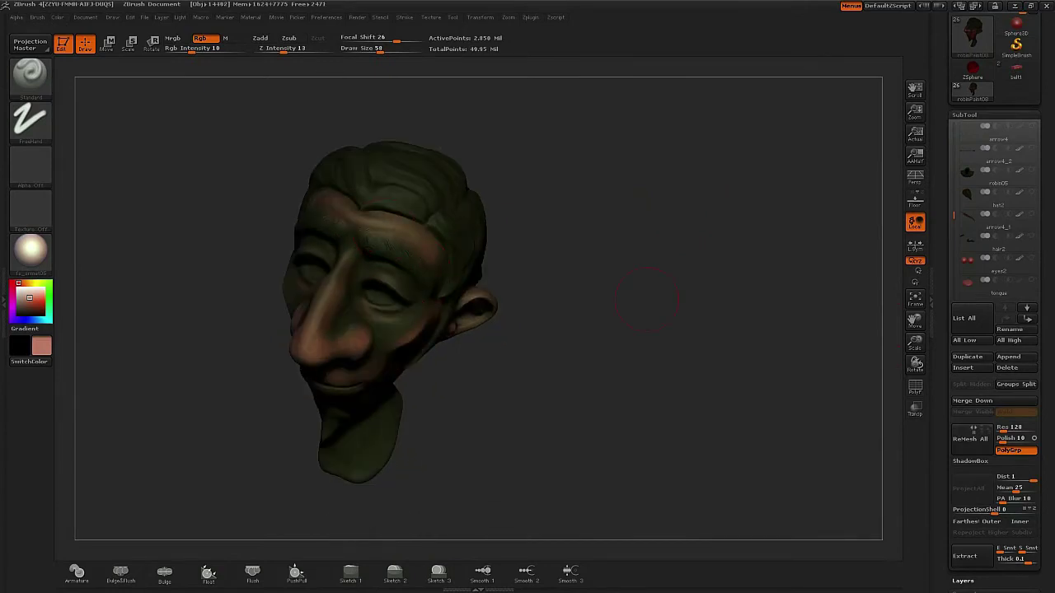
drag(408, 243, 329, 263)
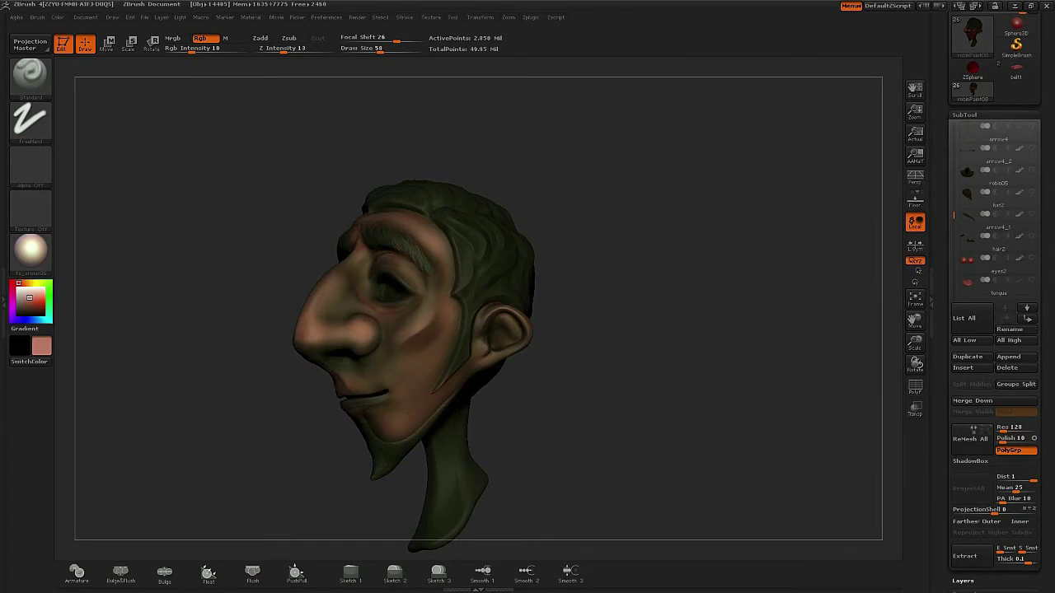
mouse_move(358, 333)
mouse_down()
mouse_move(420, 376)
mouse_move(362, 411)
mouse_move(412, 388)
mouse_up()
Paint the skin tone around the eyelids and upper nose, starting with a Draw Size of 38.
key(bracketleft)
key(bracketleft)
mouse_move(329, 284)
mouse_down()
mouse_move(369, 280)
mouse_move(396, 293)
mouse_move(417, 323)
mouse_move(350, 336)
mouse_up()
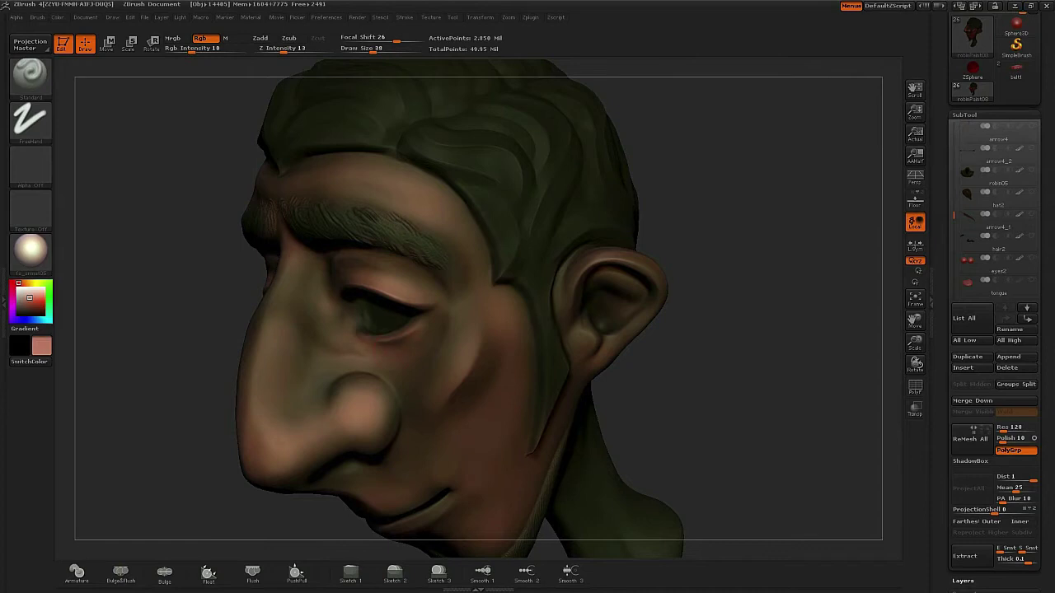
mouse_move(412, 313)
mouse_down()
mouse_move(463, 314)
mouse_move(452, 349)
mouse_up()
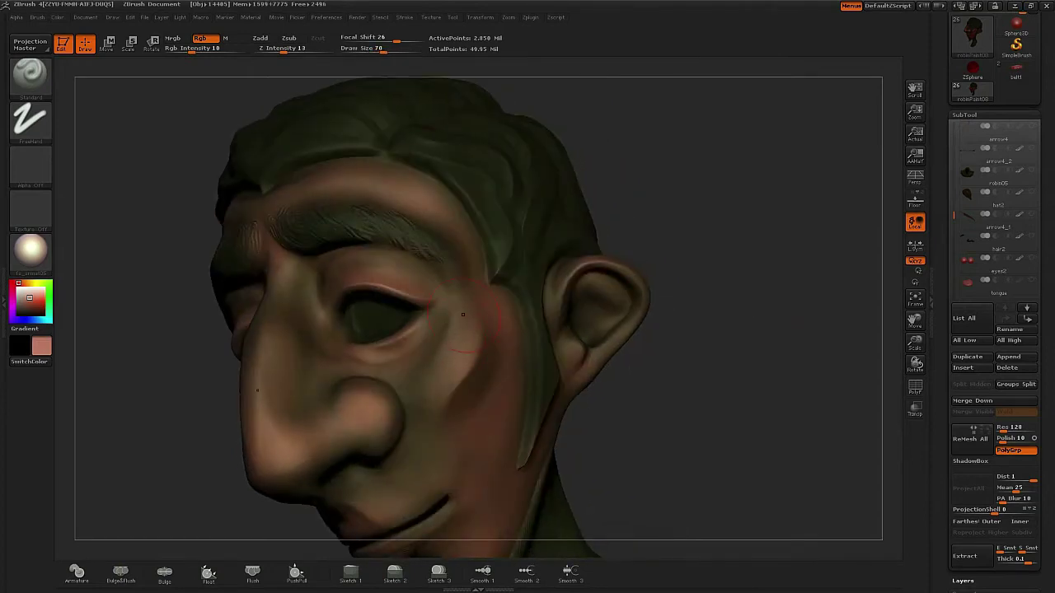
Fill the remaining green areas along the side of the nose with the skin tone, using a larger brush.
key(bracketright)
mouse_move(733, 314)
mouse_down()
mouse_move(375, 393)
mouse_move(363, 441)
mouse_move(326, 449)
mouse_up()
key(bracketleft)
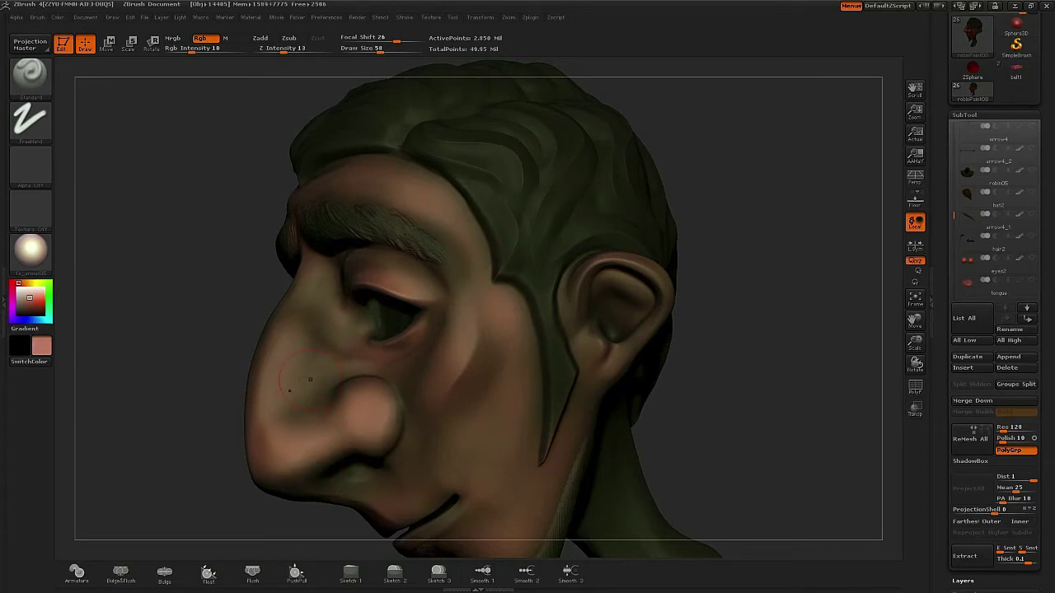
key(bracketright)
mouse_move(310, 379)
mouse_down()
mouse_move(280, 363)
mouse_move(313, 354)
mouse_move(284, 389)
mouse_up()
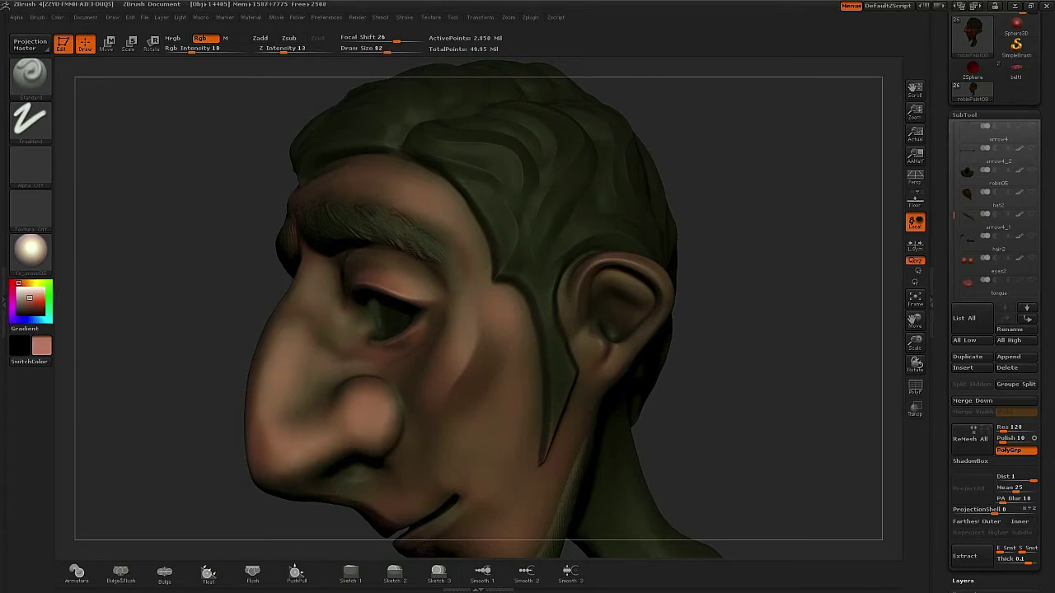
Paint the skin tone on the cheek in front of the sideburn with a Draw Size of 46.
alt+drag(783, 346, 701, 305)
key(bracketleft)
key(bracketleft)
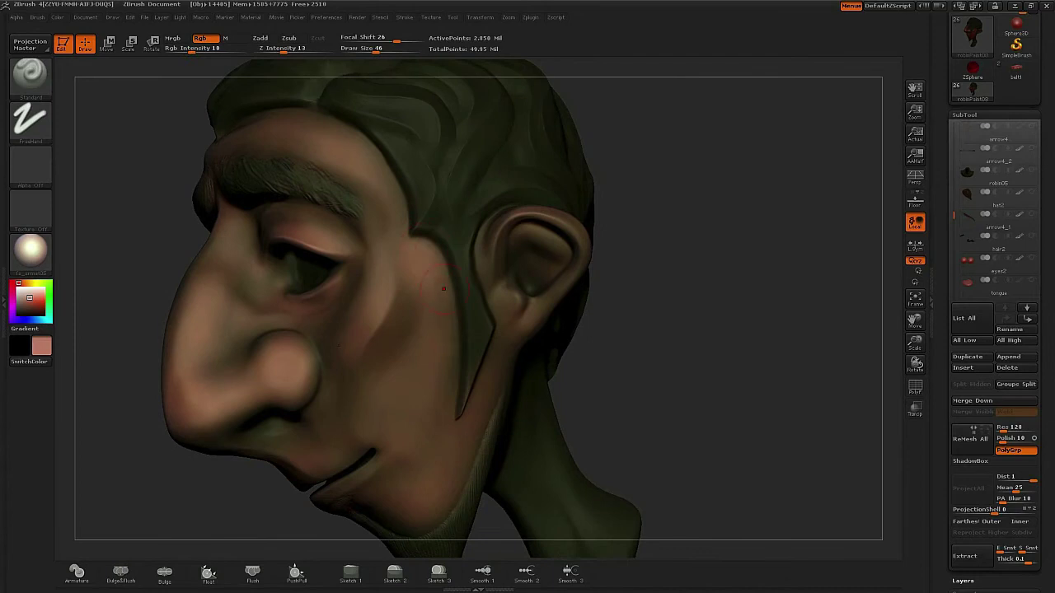
drag(444, 289, 449, 375)
drag(664, 177, 286, 237)
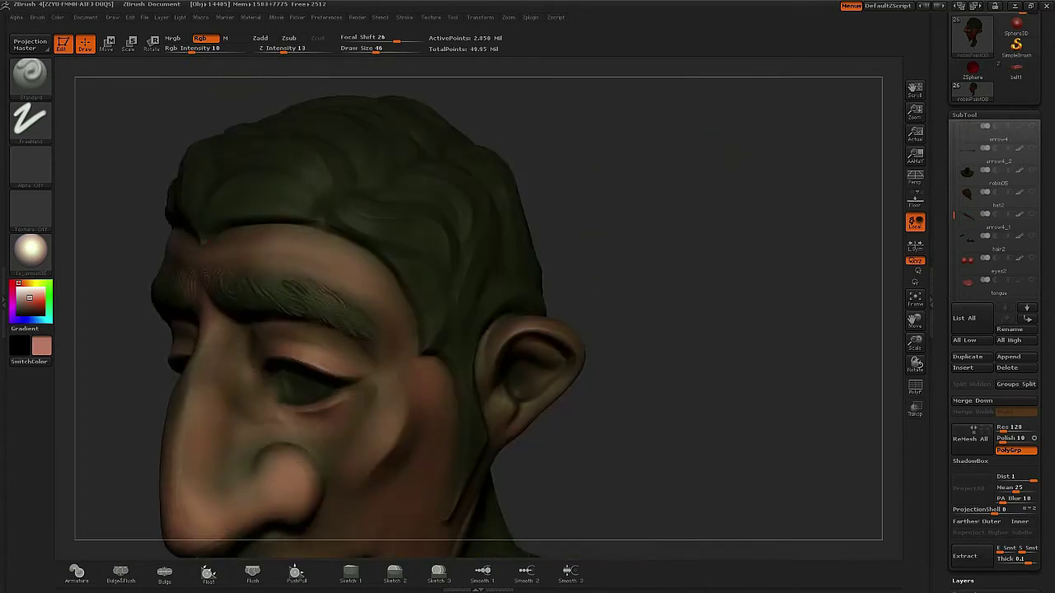
Paint the skin tone on the ear lobe and the skin between ear and sideburn.
drag(701, 206, 684, 247)
drag(502, 347, 477, 532)
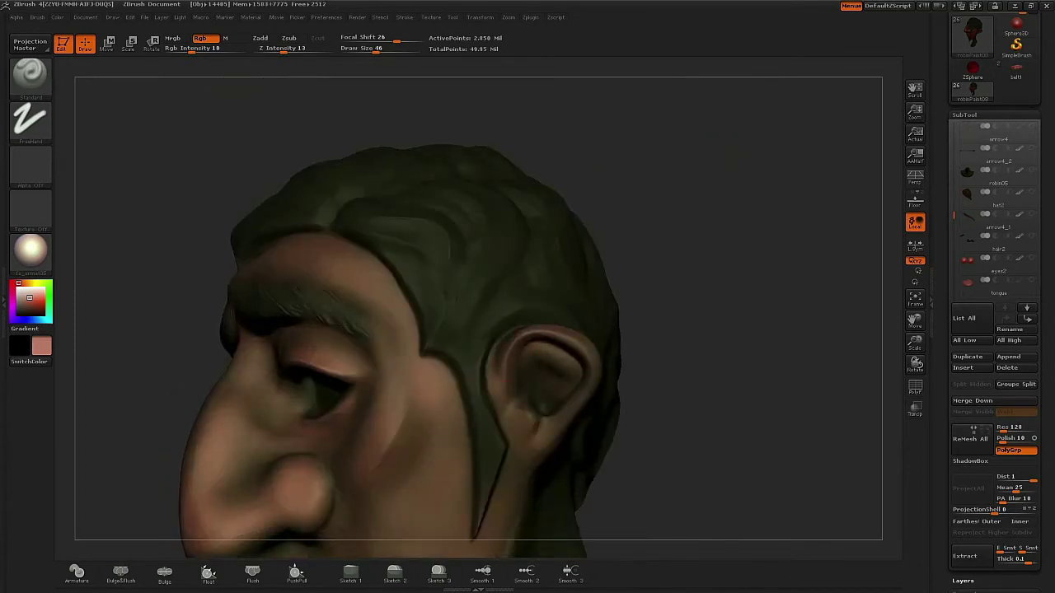
drag(528, 416, 507, 420)
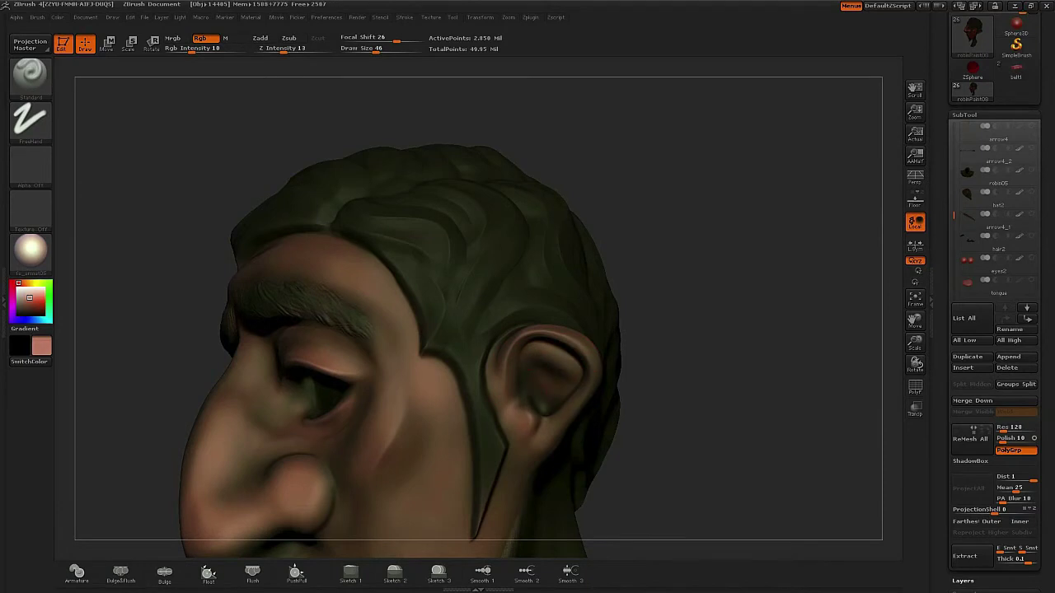
Paint the skin tone behind the ears and over the nape with a Draw Size of 86.
drag(783, 248, 511, 255)
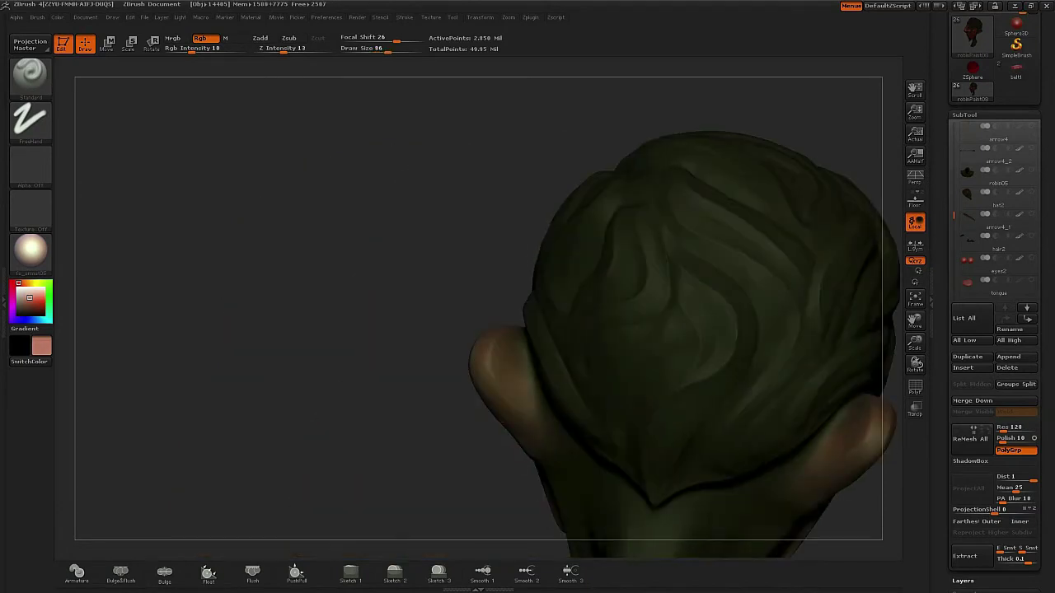
mouse_move(330, 330)
mouse_down()
mouse_move(214, 330)
mouse_move(164, 264)
mouse_up()
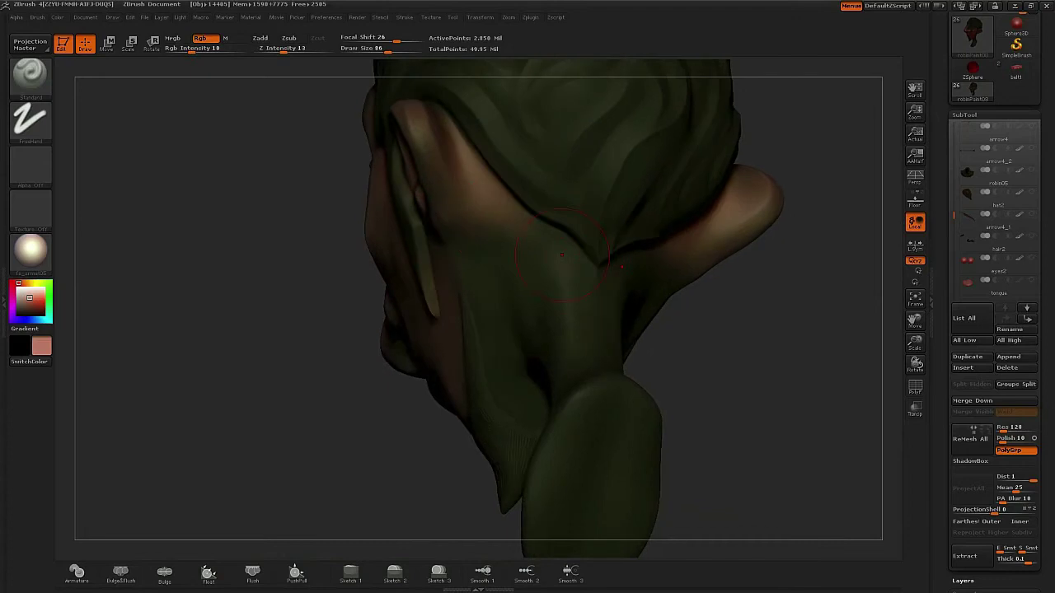
mouse_move(495, 216)
mouse_down()
mouse_move(643, 305)
mouse_move(569, 317)
mouse_up()
drag(181, 346, 148, 313)
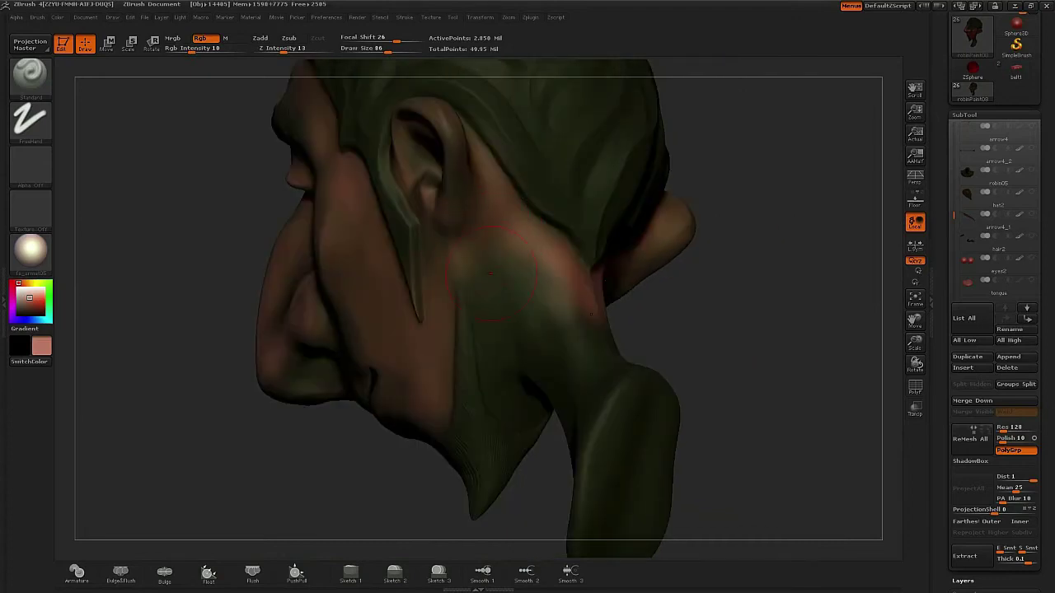
Set the Draw Size to 54 and Focal Shift to 0, and paint the skin tone on the upper neck below the jaw.
key(s)
drag(387, 83, 367, 80)
key(o)
mouse_move(486, 297)
mouse_down()
mouse_move(494, 404)
mouse_move(527, 424)
mouse_up()
drag(165, 429, 132, 395)
drag(362, 38, 384, 37)
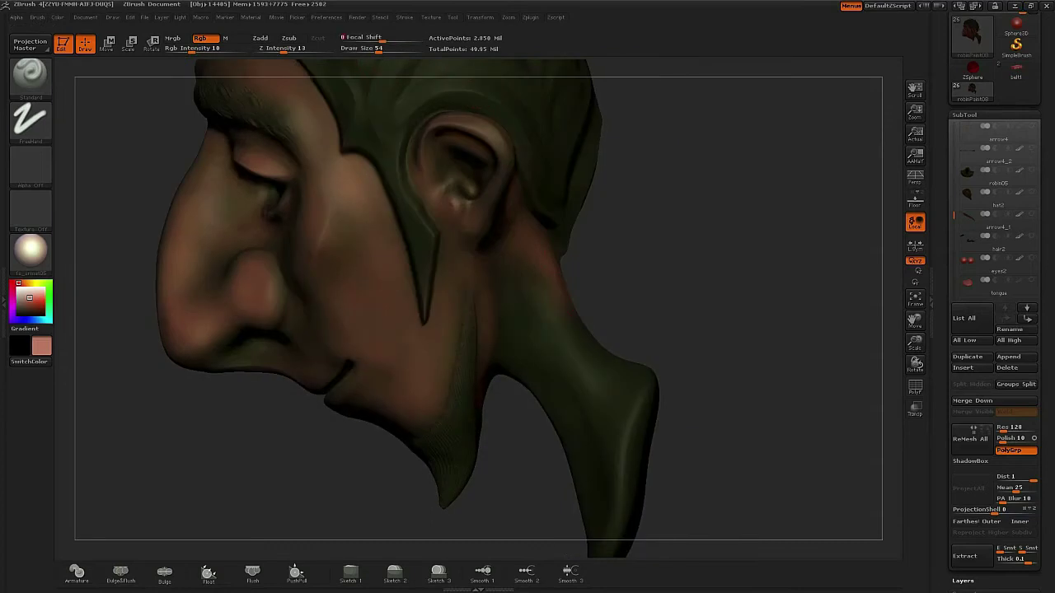
Cover the rest of the neck down to its base with the skin tone, including the area under the jaw.
mouse_move(725, 248)
mouse_down()
mouse_move(775, 416)
mouse_move(701, 346)
mouse_move(706, 295)
mouse_move(692, 362)
mouse_move(651, 350)
mouse_move(606, 395)
mouse_move(547, 342)
mouse_up()
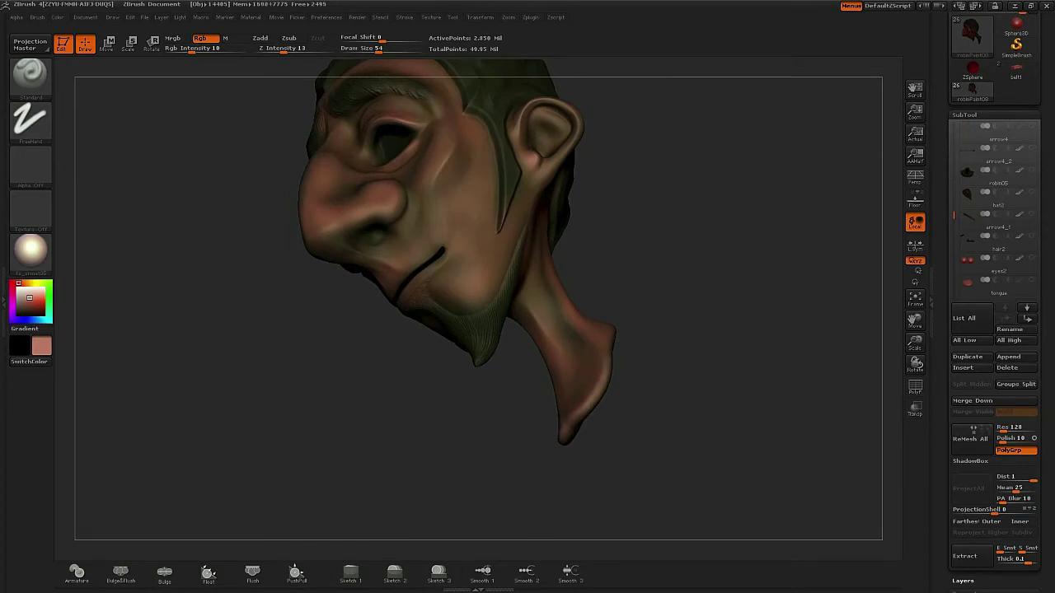
drag(585, 424, 606, 346)
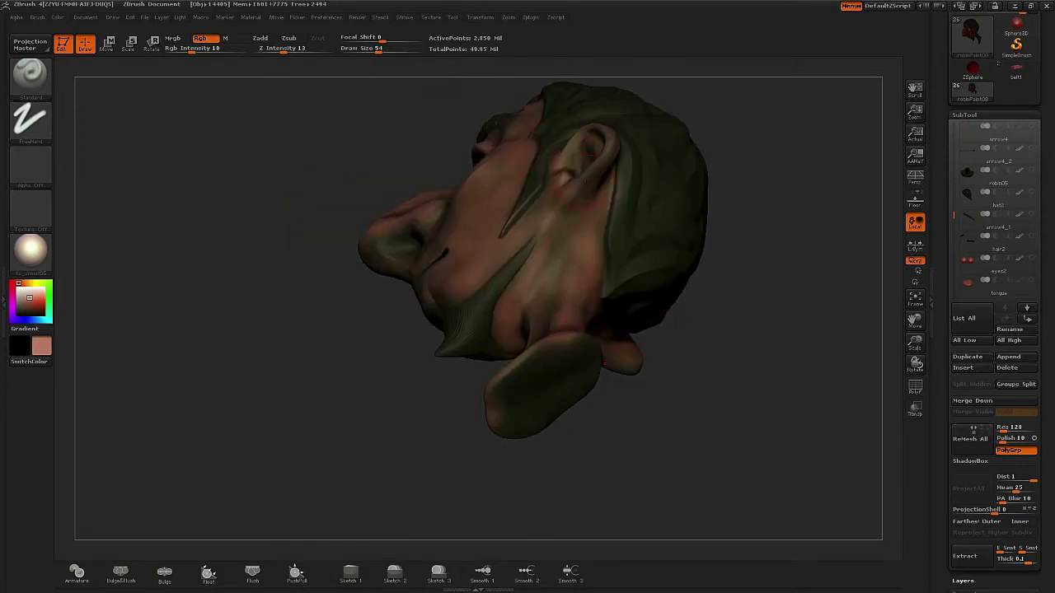
drag(591, 241, 626, 247)
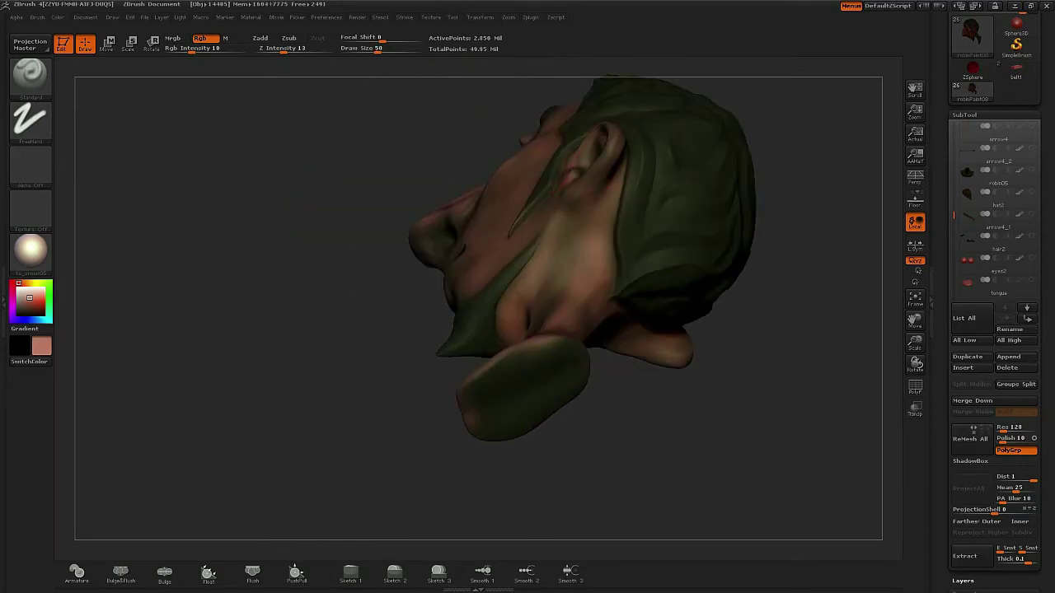
drag(585, 163, 599, 146)
drag(384, 208, 445, 219)
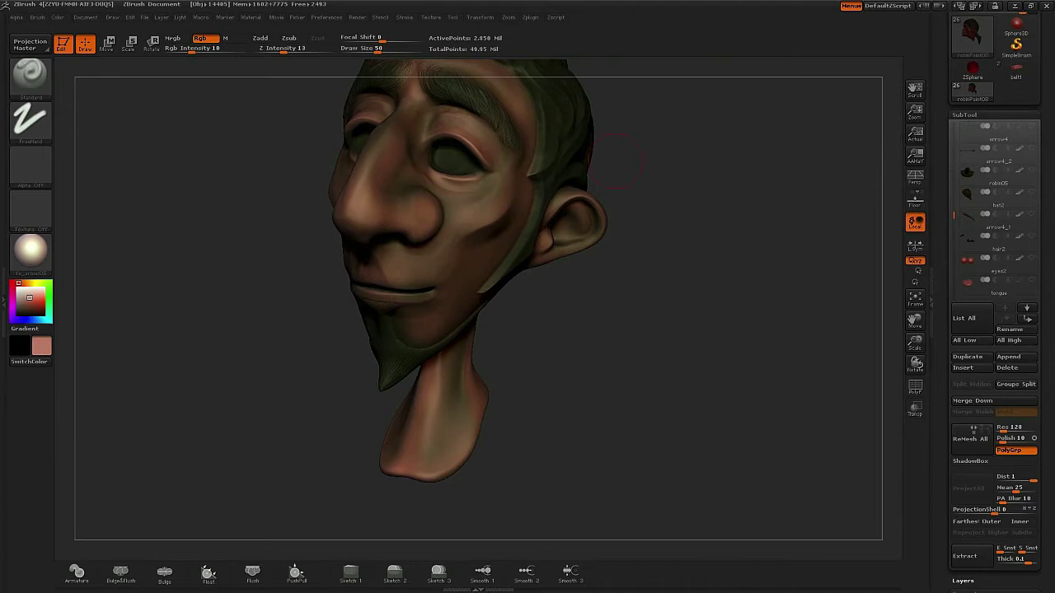
Even out the skin tone over the nose, cheeks and area around the eyes.
drag(618, 160, 647, 158)
drag(383, 217, 503, 194)
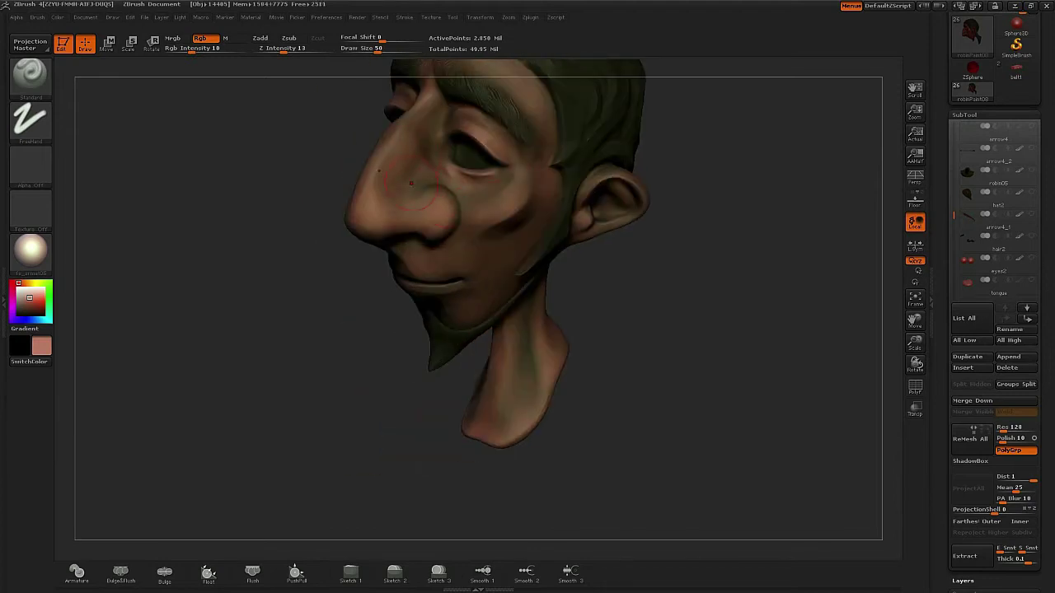
mouse_move(684, 265)
mouse_down()
mouse_move(647, 267)
mouse_move(419, 139)
mouse_up()
mouse_move(511, 265)
mouse_down()
mouse_move(575, 265)
mouse_move(527, 239)
mouse_move(532, 185)
mouse_move(532, 244)
mouse_move(437, 245)
mouse_up()
Set up the brush with a dark greyish blue, a speckled dot alpha and the Color Spray stroke.
click(34, 319)
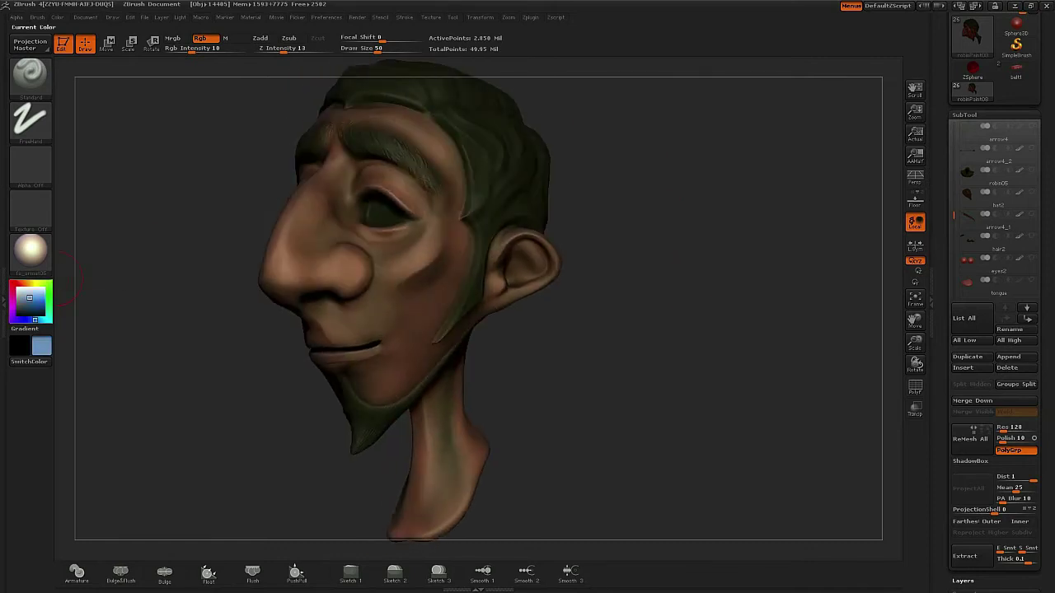
click(21, 308)
click(31, 165)
click(177, 198)
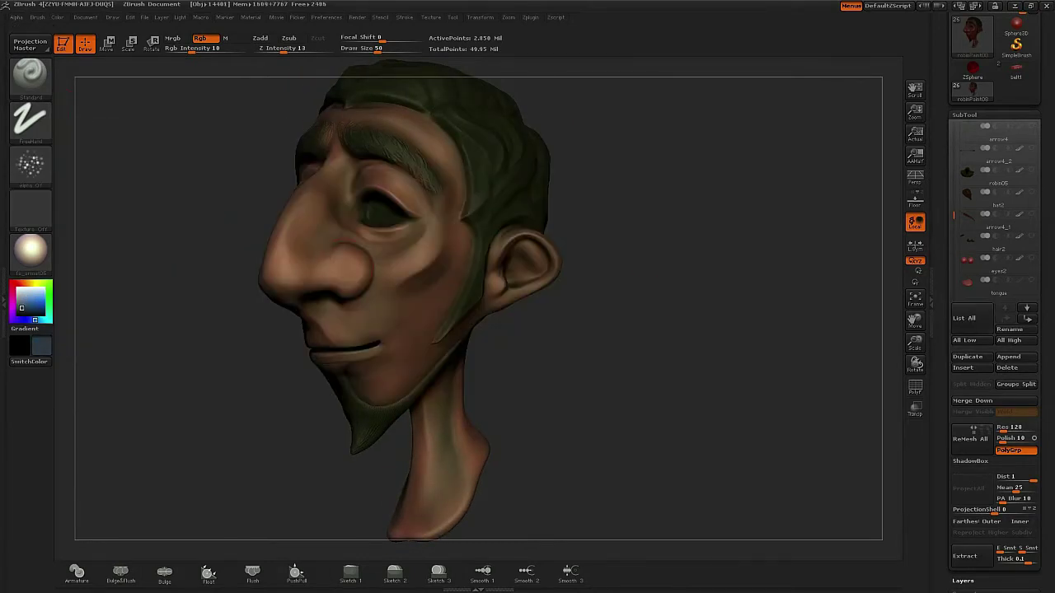
drag(437, 245, 478, 330)
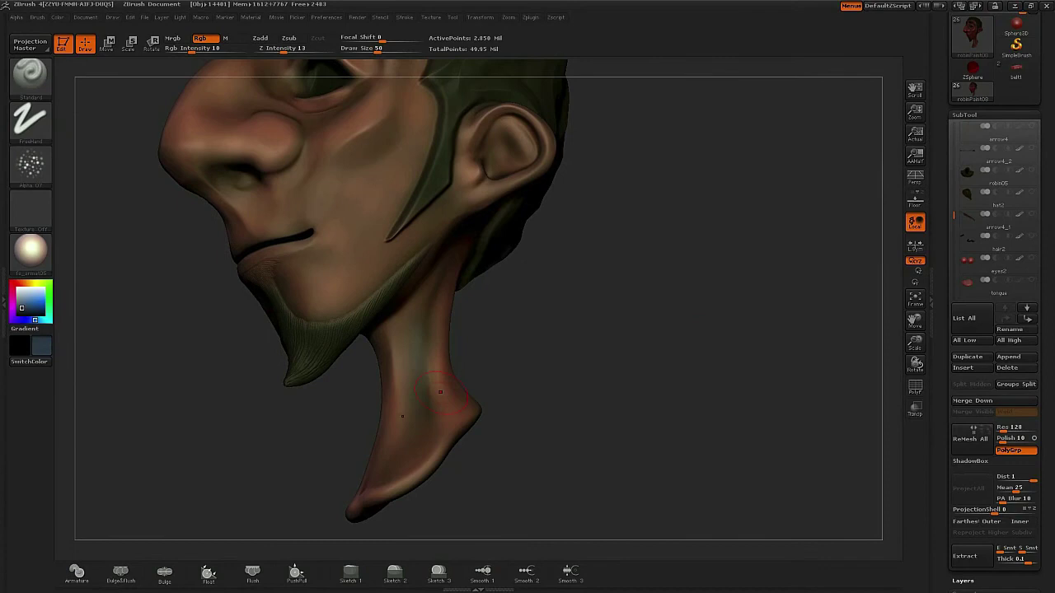
click(30, 120)
click(216, 231)
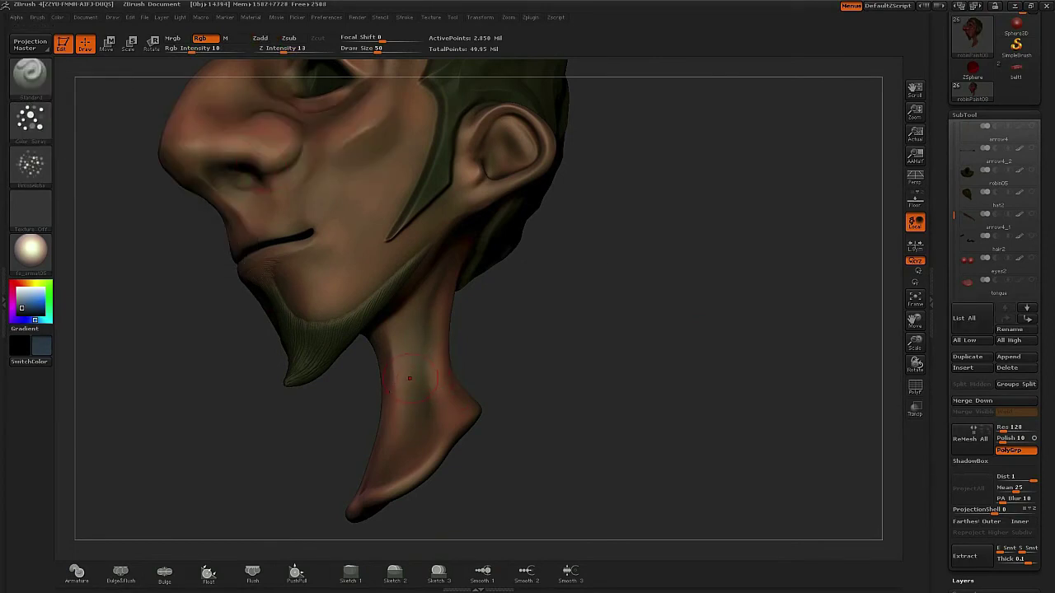
Spray the dark blue tint over the neck with a Draw Size of 74.
key(])
key(])
drag(478, 329, 495, 313)
drag(701, 330, 717, 305)
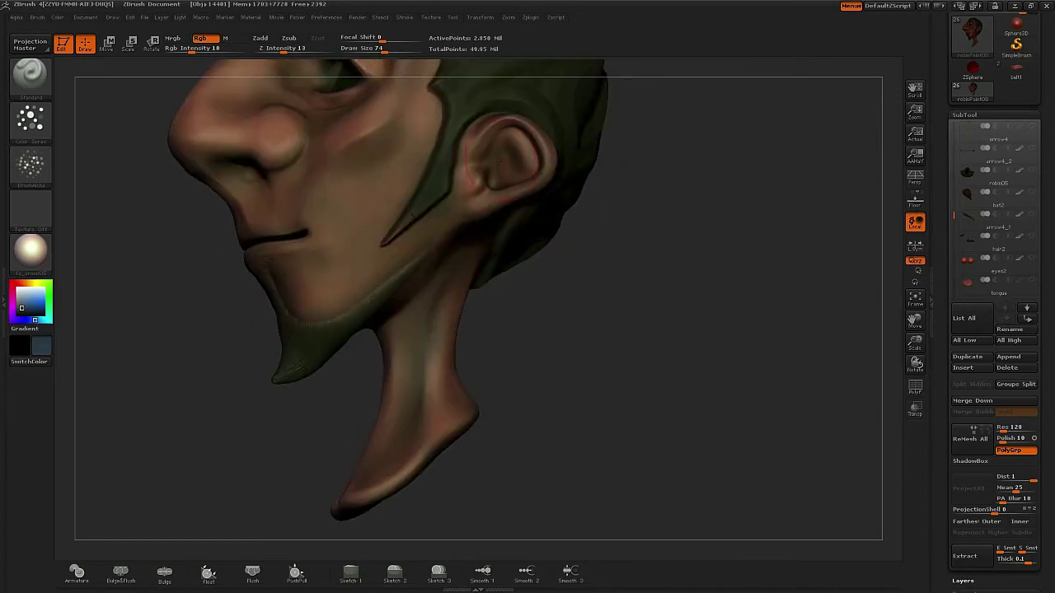
Spray the dark blue tint over the ear and the shaded areas of the face.
key([)
key([)
drag(641, 244, 305, 247)
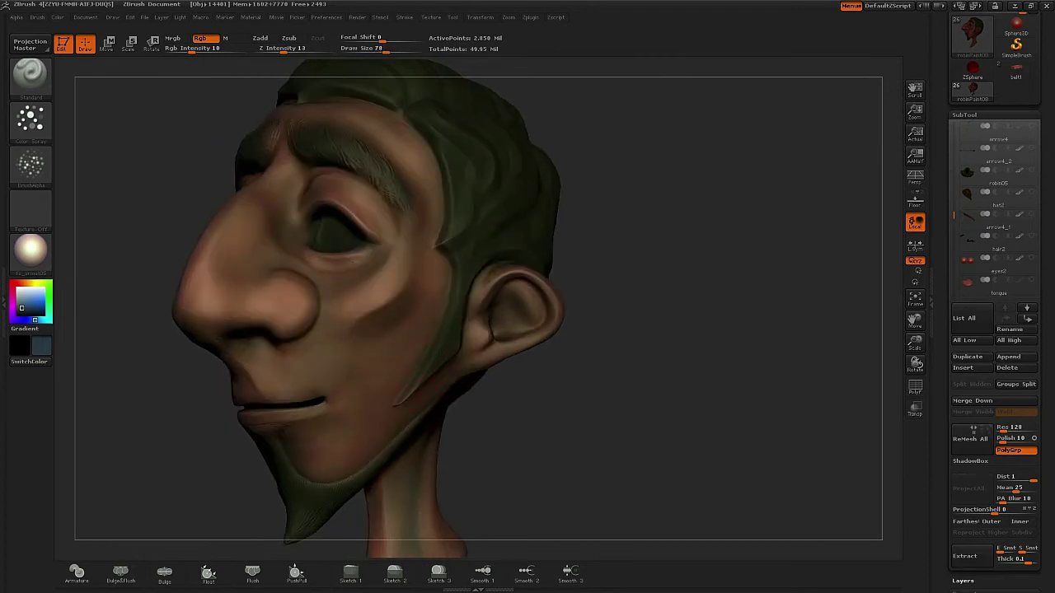
mouse_move(659, 330)
mouse_down()
mouse_move(701, 329)
mouse_move(610, 330)
mouse_move(618, 395)
mouse_move(618, 347)
mouse_up()
Switch to a saturated red and spray it over the eyelids.
click(37, 301)
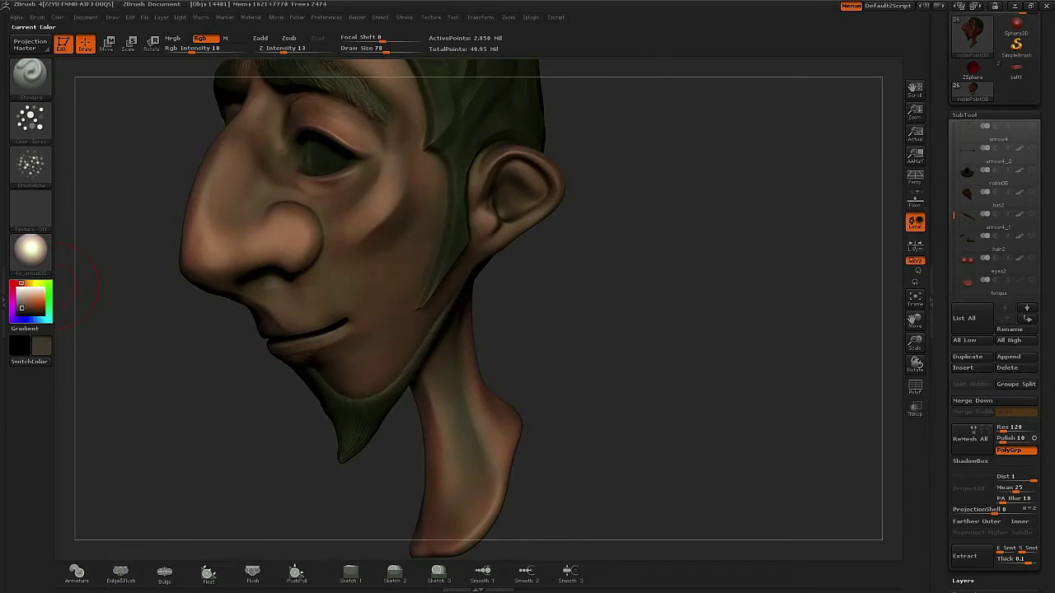
drag(82, 285, 292, 213)
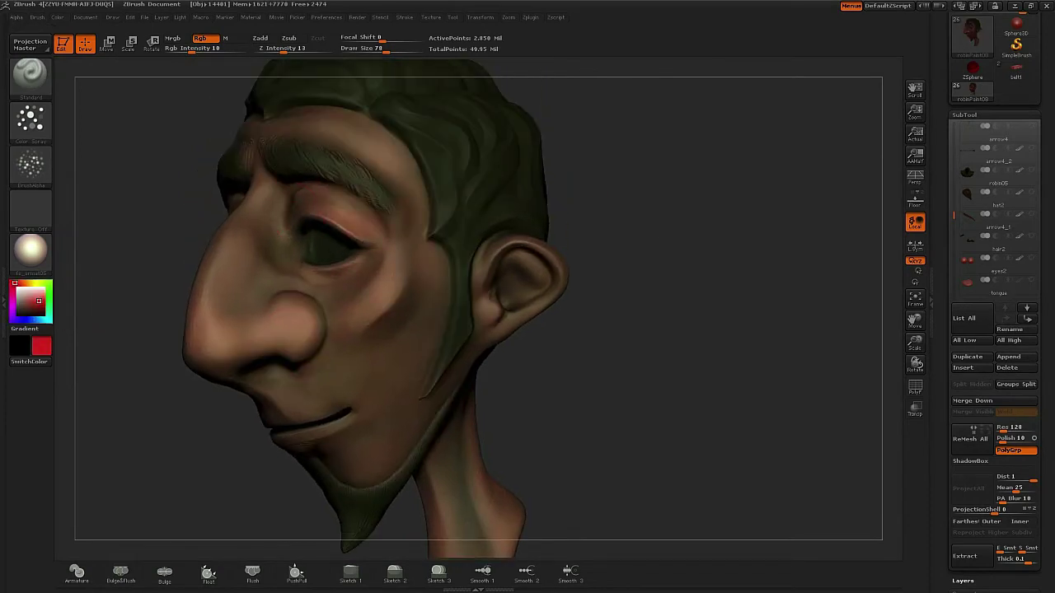
drag(598, 268, 389, 280)
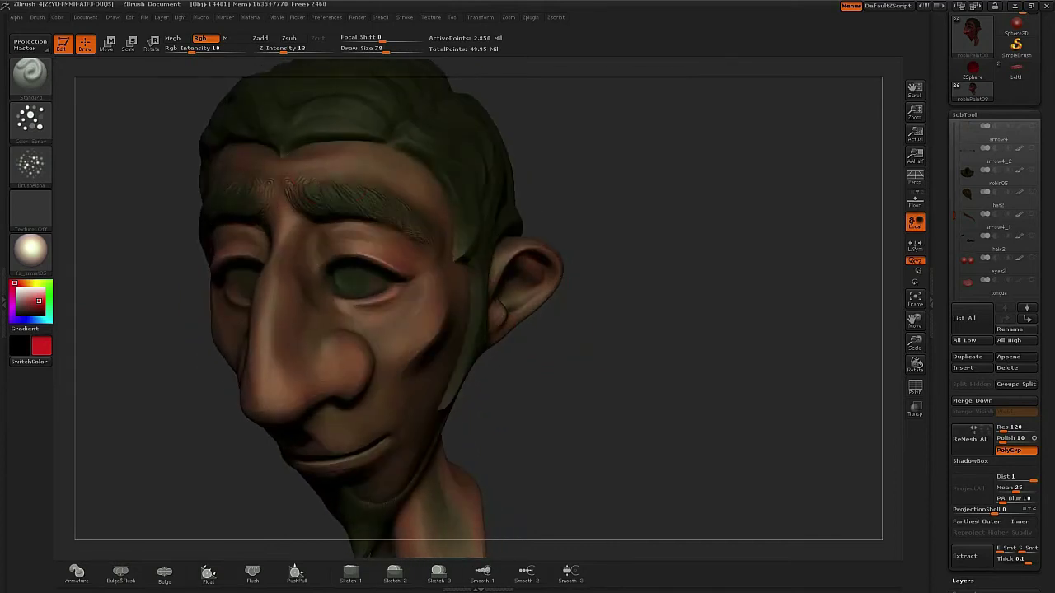
Spray red over the nose, upper lip, eye sockets and inner eye corners with a Draw Size of 78.
drag(660, 330, 742, 313)
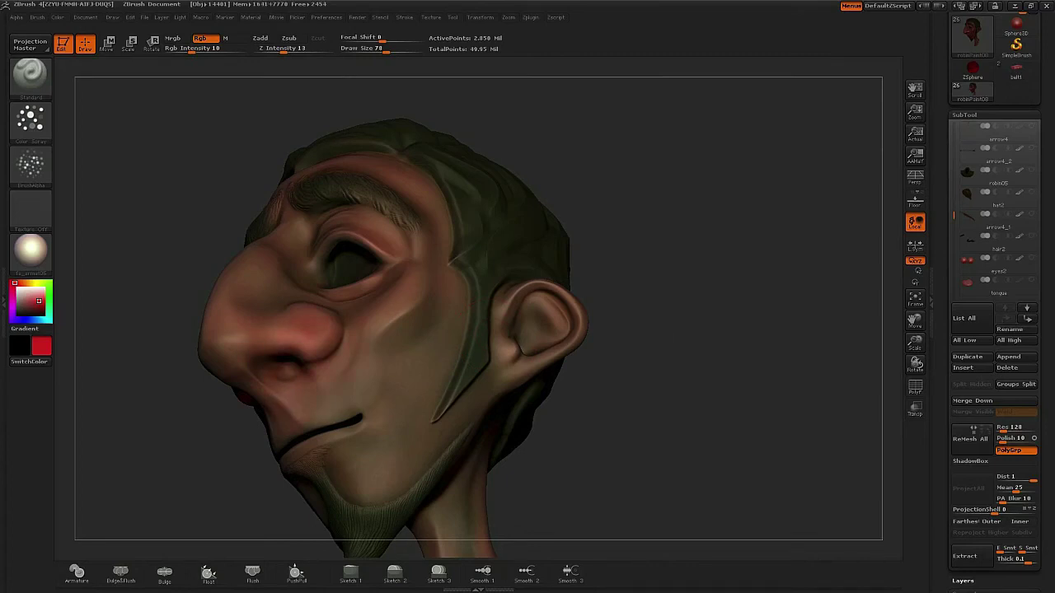
drag(445, 330, 430, 301)
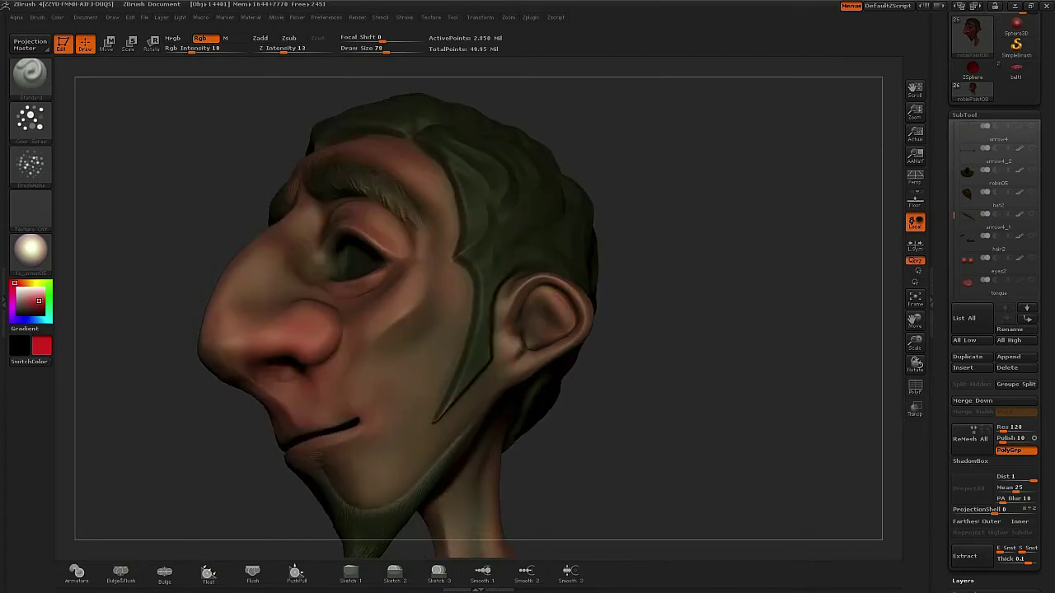
drag(700, 347, 742, 272)
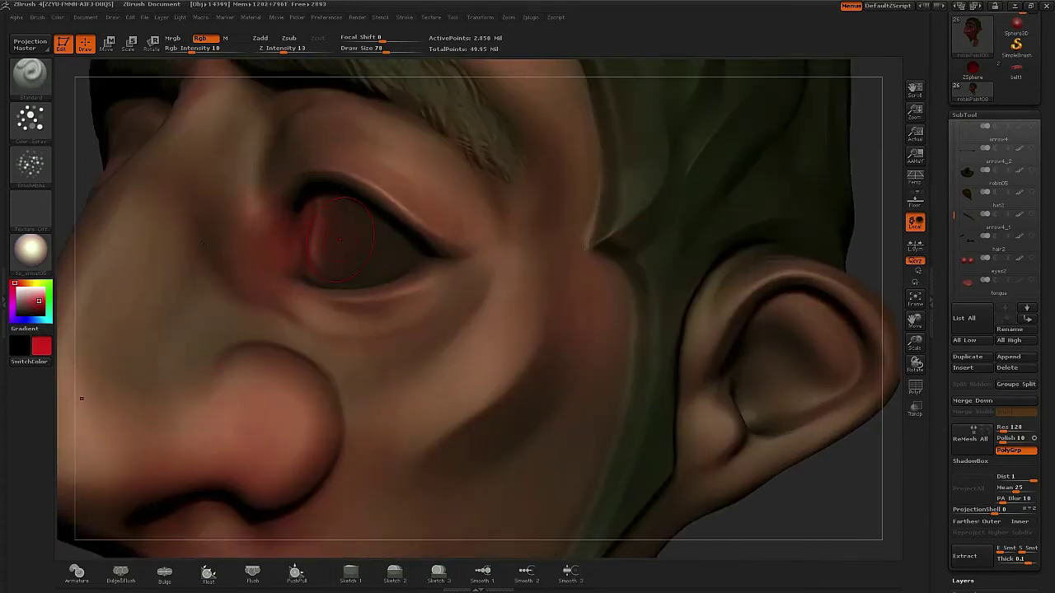
drag(81, 398, 99, 379)
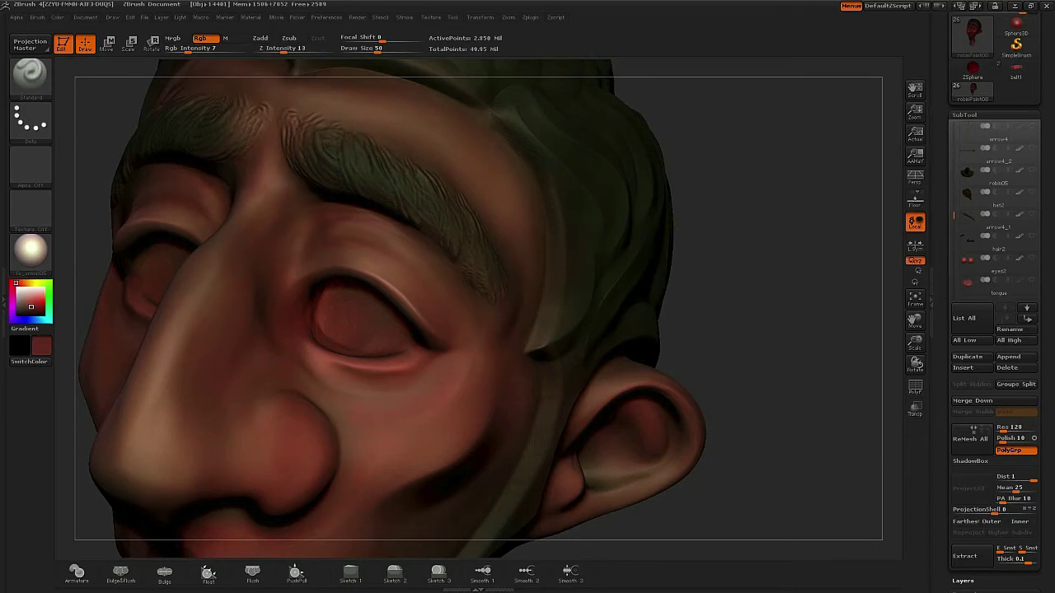
Enlarge the brush and spray more of the saturated red over the cheek, the side of the nose and the ear.
drag(791, 330, 742, 313)
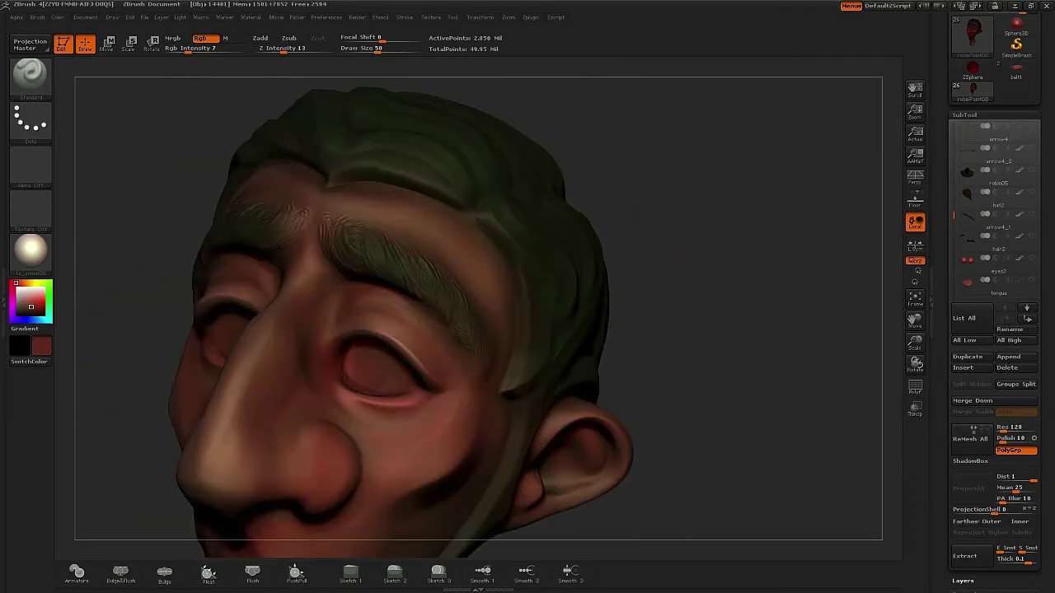
drag(631, 419, 592, 263)
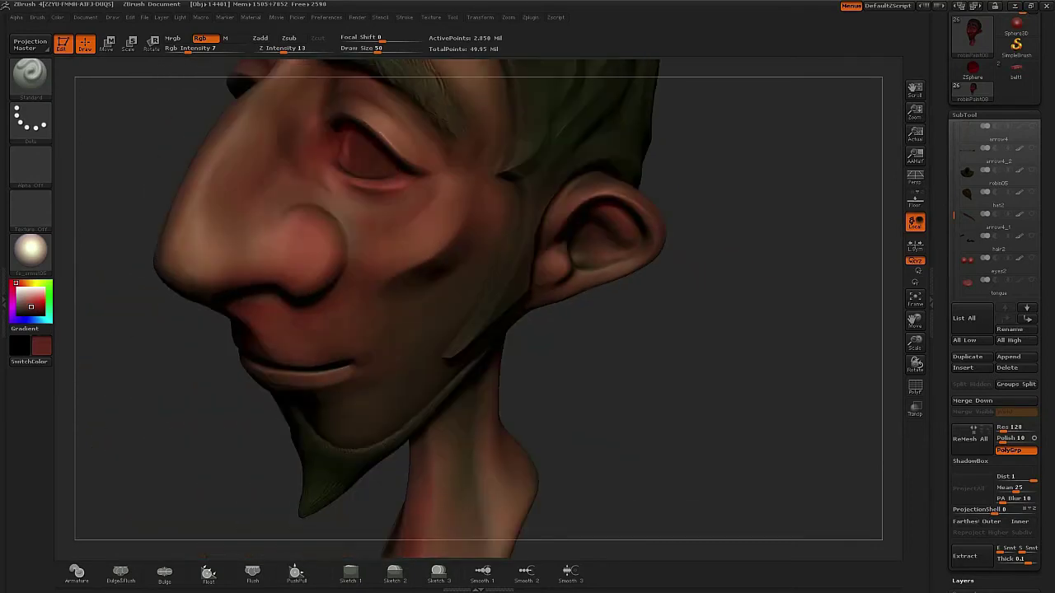
drag(709, 396, 355, 262)
key(bracketright)
key(bracketright)
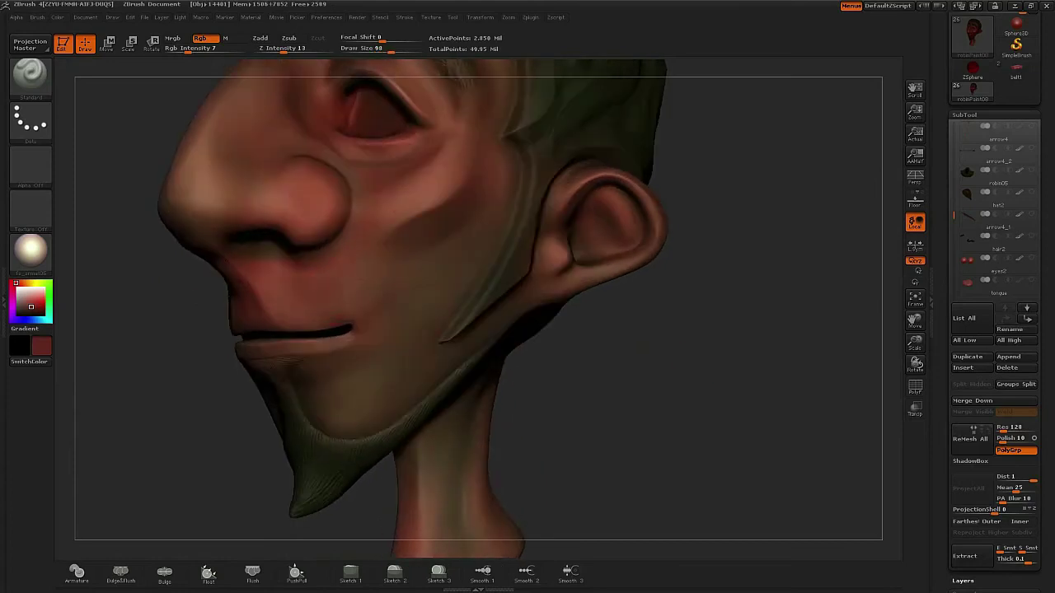
drag(298, 208, 355, 234)
Sample a lighter skin tone from the face and spray it over the nose and cheek with a Draw Size of 74.
key(c)
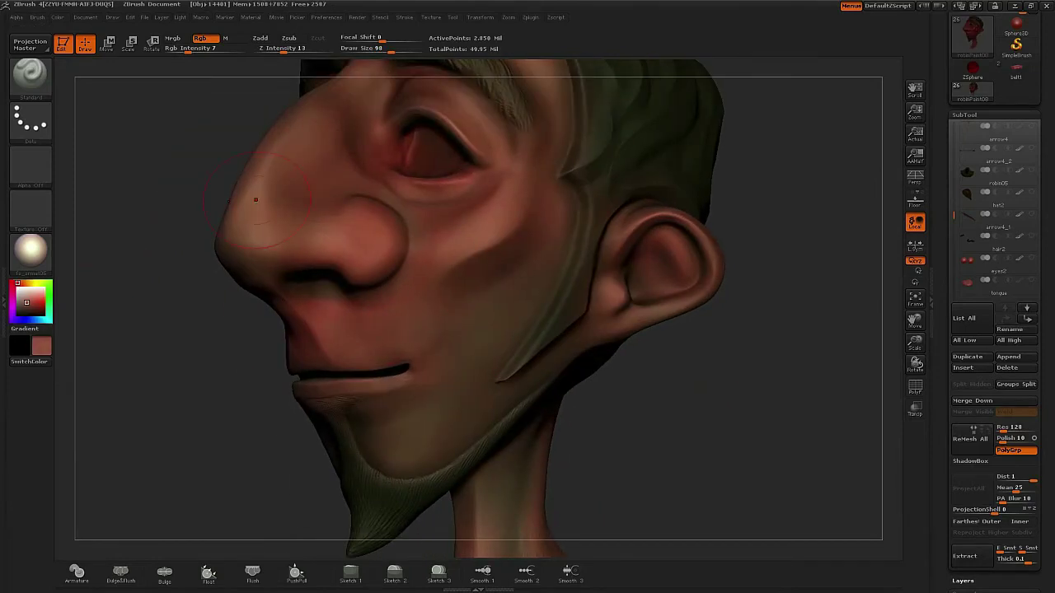
key(bracketleft)
mouse_move(676, 346)
mouse_down()
mouse_move(593, 330)
mouse_move(697, 342)
mouse_move(697, 330)
mouse_up()
key(c)
Switch to the freehand paint brush with BrushAlpha and stroke the light skin tone over the nose and cheek at RGB Intensity 18.
click(29, 75)
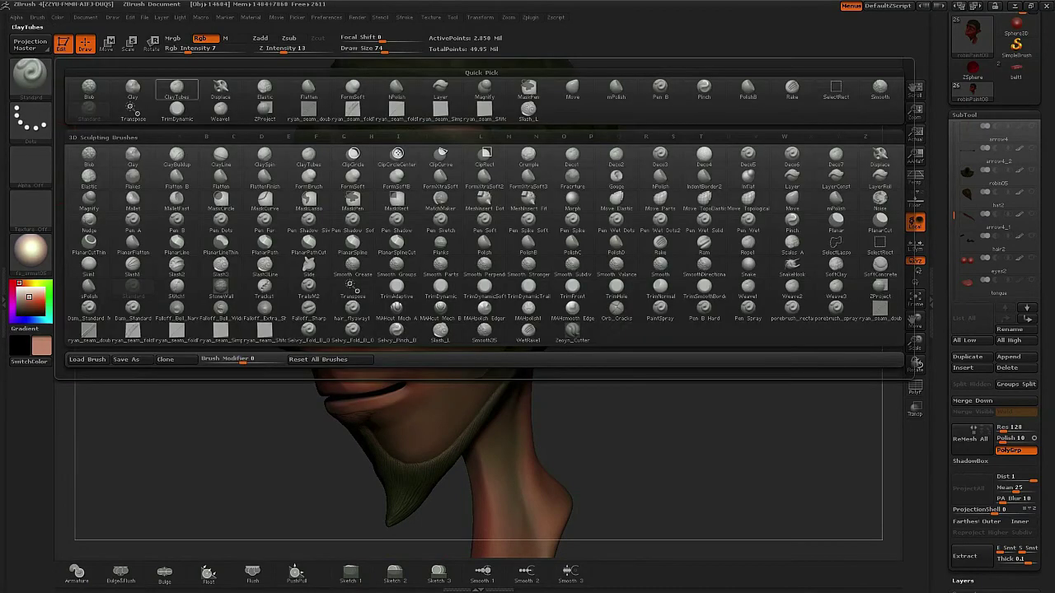
click(466, 397)
drag(180, 219, 156, 441)
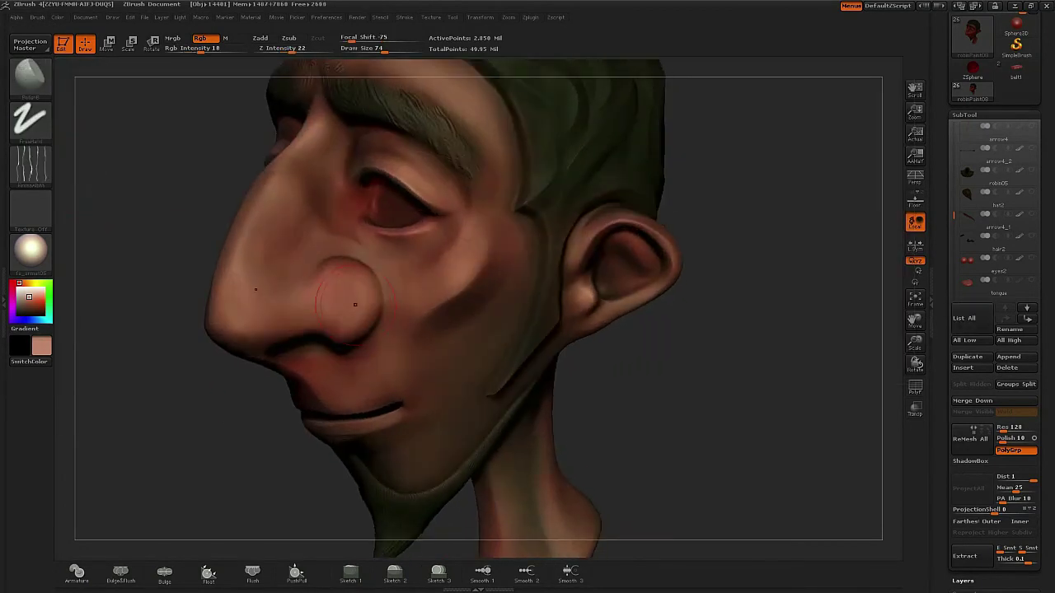
key(b)
key(p)
key(a)
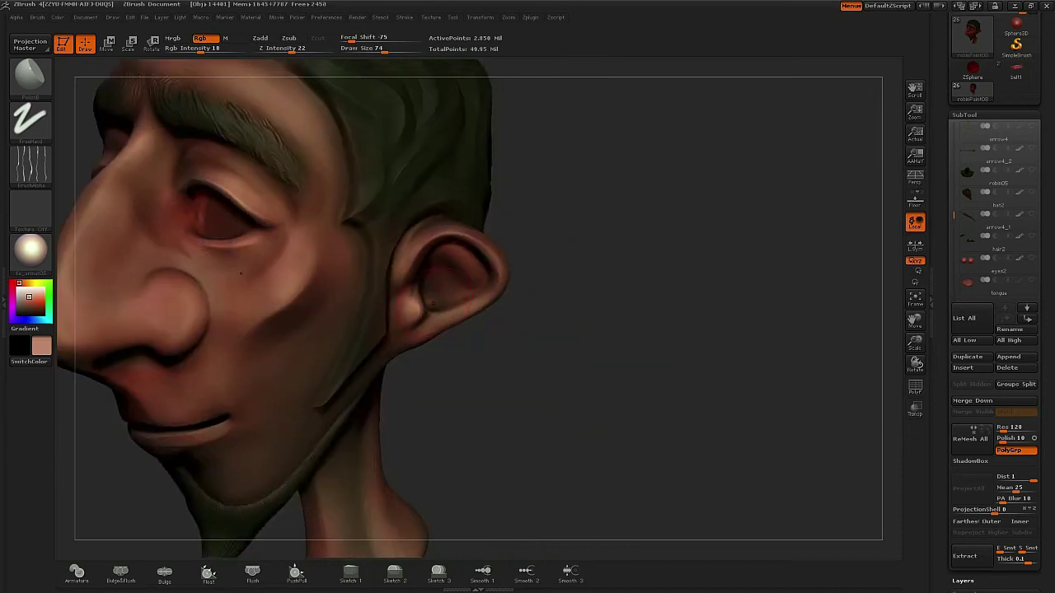
drag(592, 381, 226, 385)
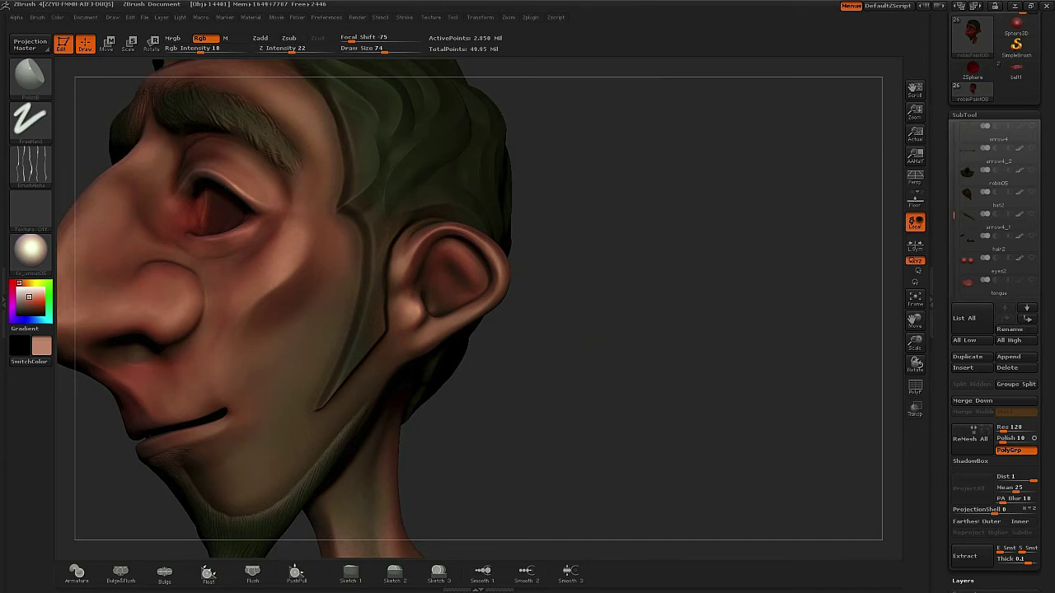
mouse_move(565, 303)
mouse_down()
mouse_move(572, 387)
mouse_move(561, 247)
mouse_up()
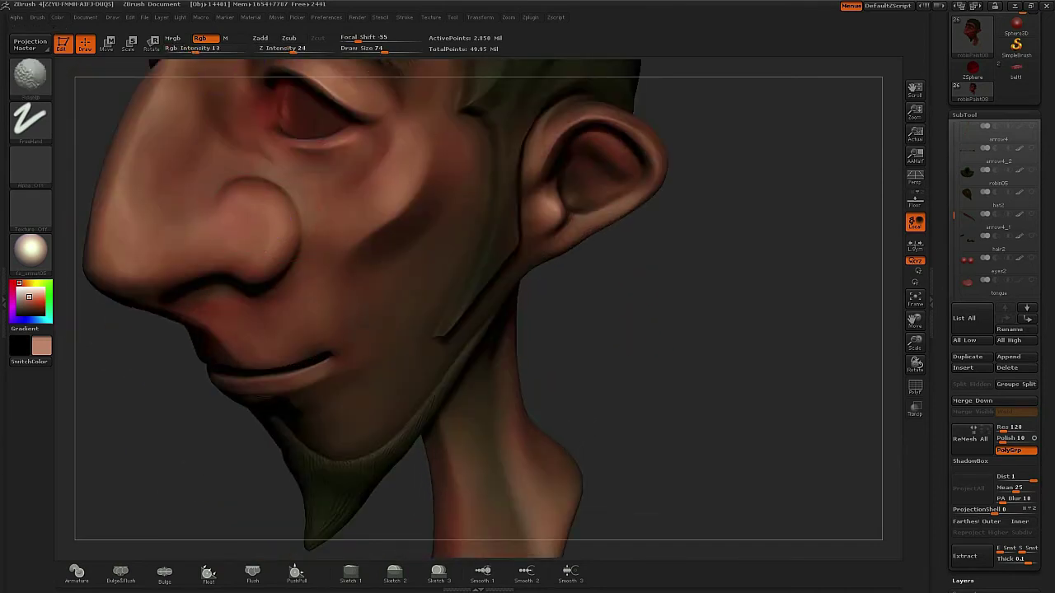
With the Smooth brush active, set RGB Intensity to 32 for blending the skin colours down to the neck.
key(shift)
drag(208, 48, 220, 47)
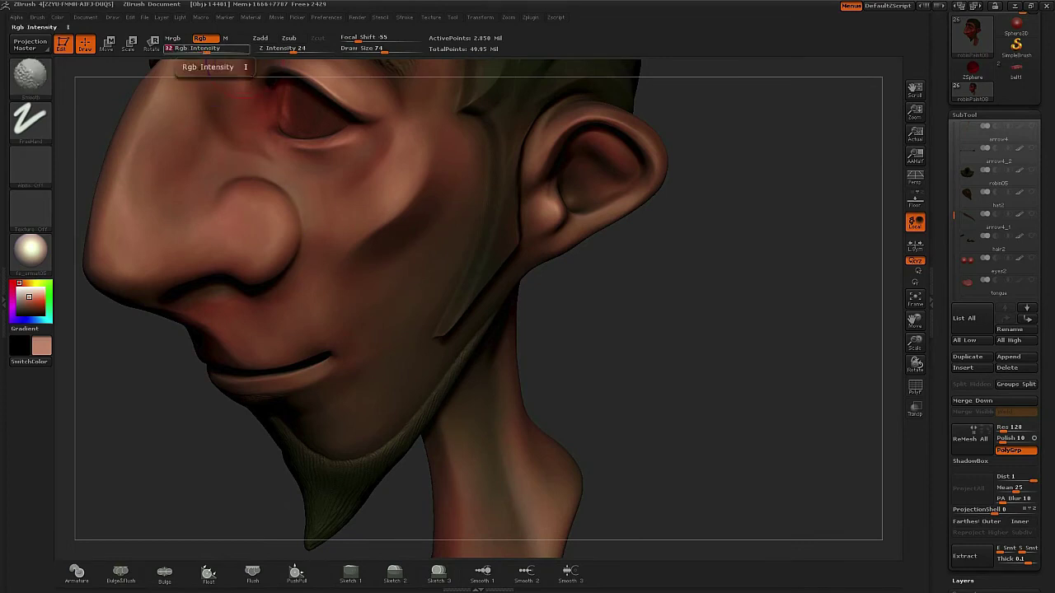
mouse_move(709, 346)
alt+mouse_down()
mouse_move(709, 313)
mouse_move(627, 248)
mouse_move(610, 165)
alt+mouse_up()
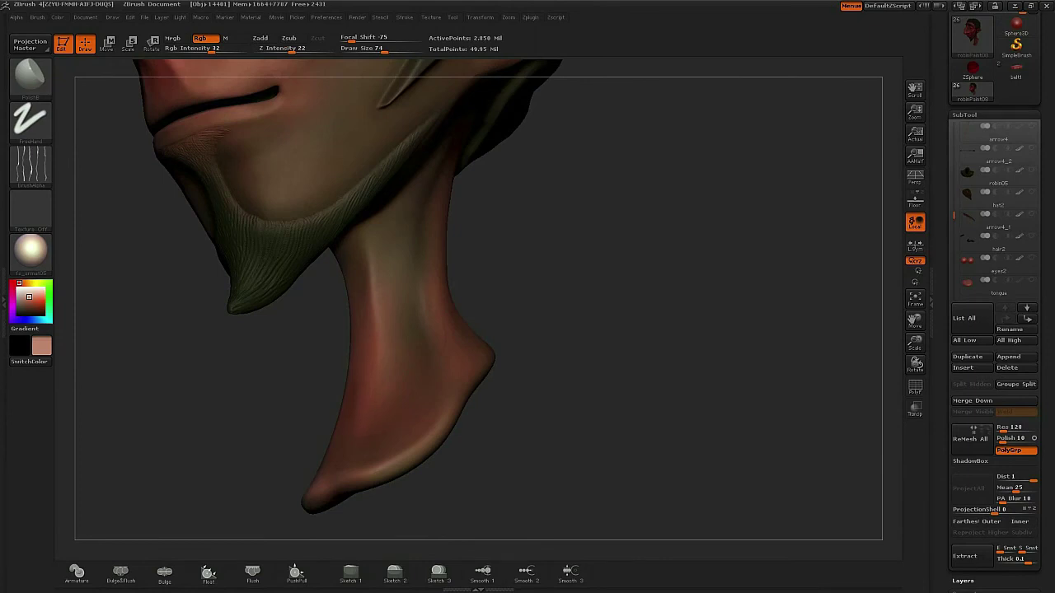
Drop the head to subdivision level 5 and raise the Smooth brush's RGB Intensity to 62.
key(shift)
scroll(989, 412, down, 5)
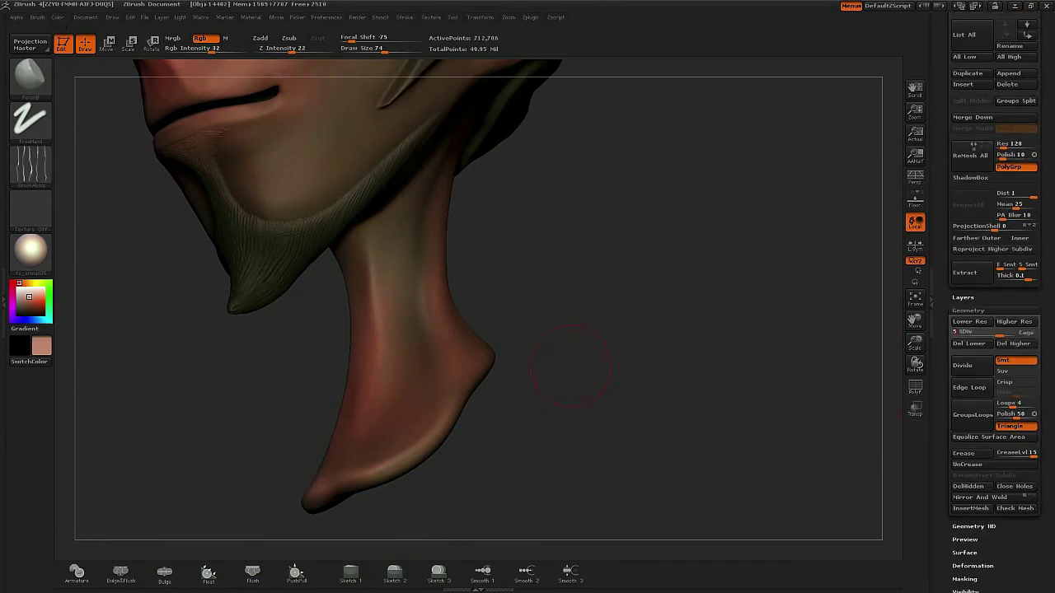
drag(569, 367, 528, 346)
key(shift)
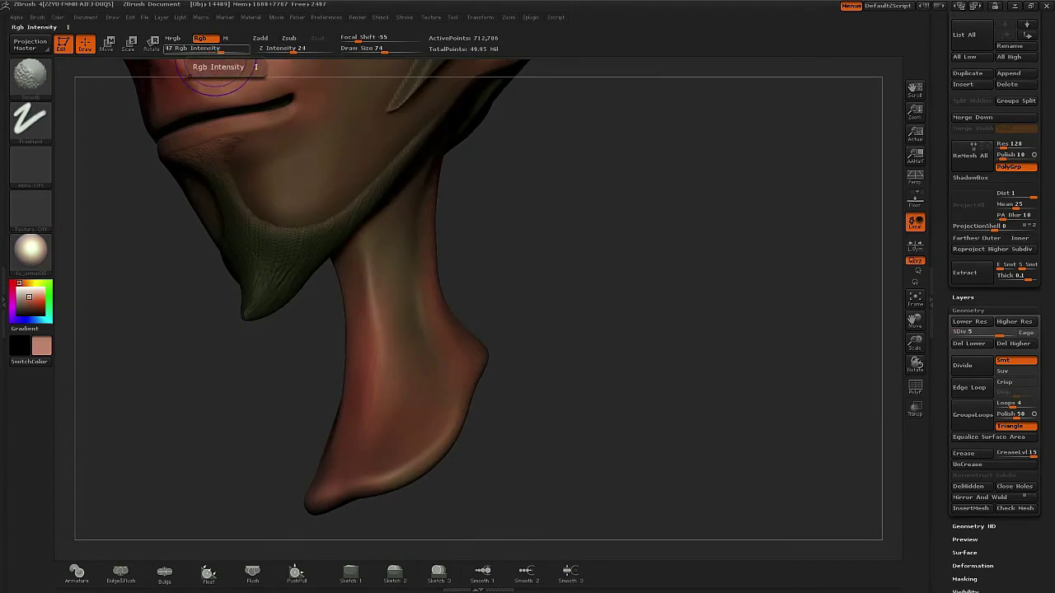
drag(216, 48, 298, 48)
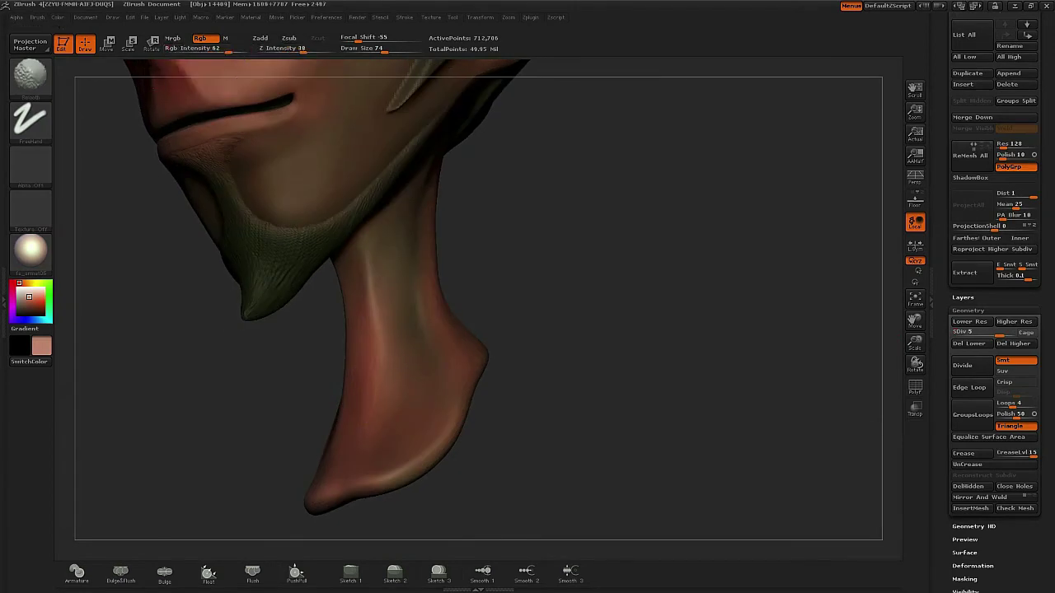
Return the head to subdivision level 6 and choose a very dark olive with a smaller brush for the beard.
click(970, 365)
mouse_move(407, 365)
mouse_down()
mouse_move(651, 346)
mouse_move(651, 334)
mouse_up()
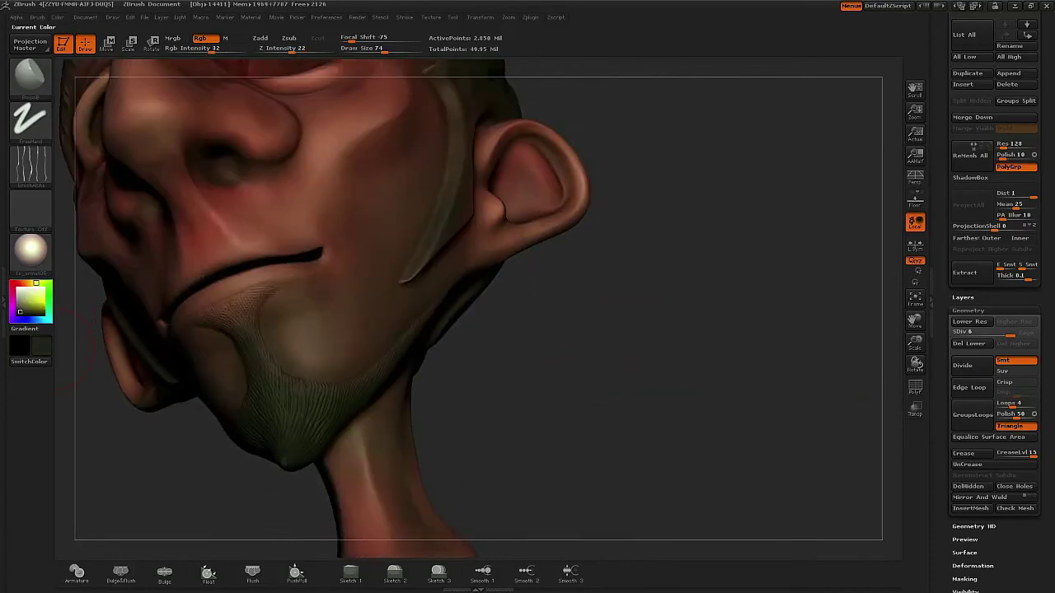
click(18, 313)
key([)
key([)
key([)
key([)
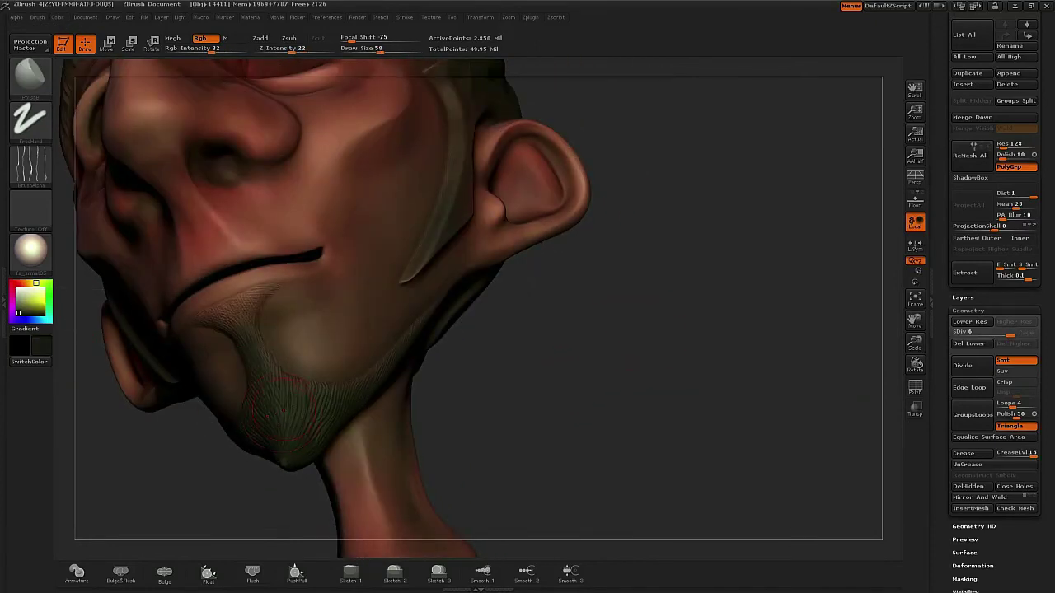
Paint dark olive strokes along the beard and jawline with a Draw Size of 18, softening them with the Smooth brush.
mouse_move(701, 346)
mouse_down()
mouse_move(766, 346)
mouse_move(388, 258)
mouse_up()
key([)
key([)
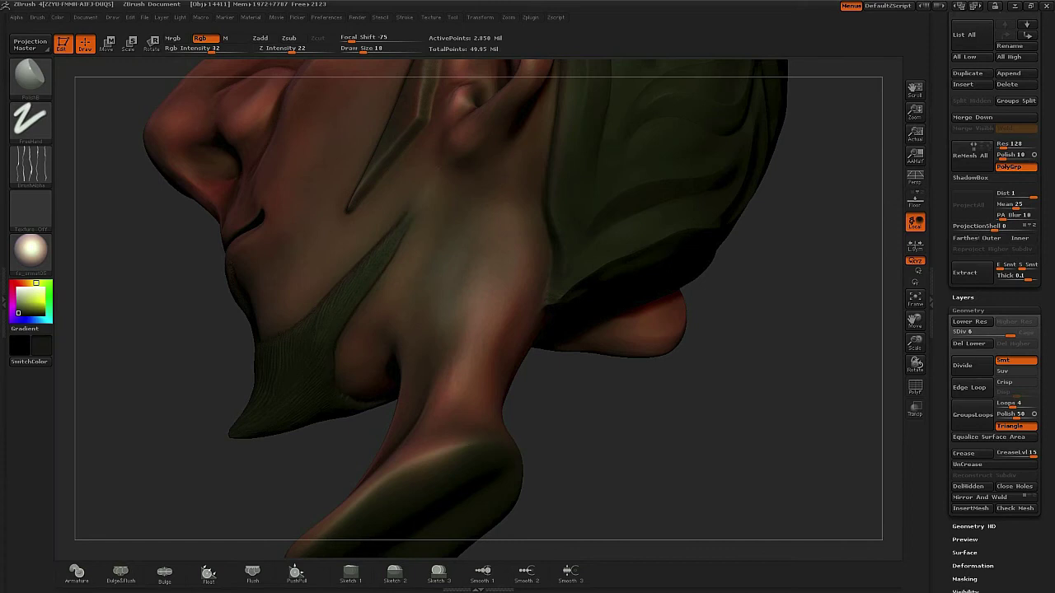
shift+drag(334, 318, 352, 302)
drag(334, 404, 371, 387)
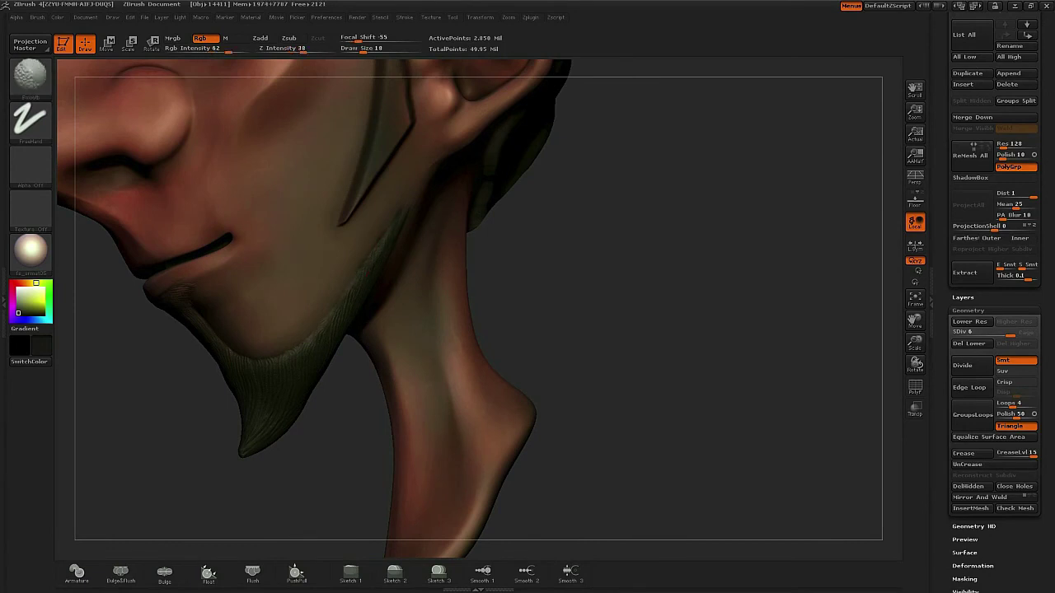
Try the SkinAlpha alpha on the freehand paint brush for the beard area.
key(b)
key(s)
key(h)
key(b)
key(s)
key(t)
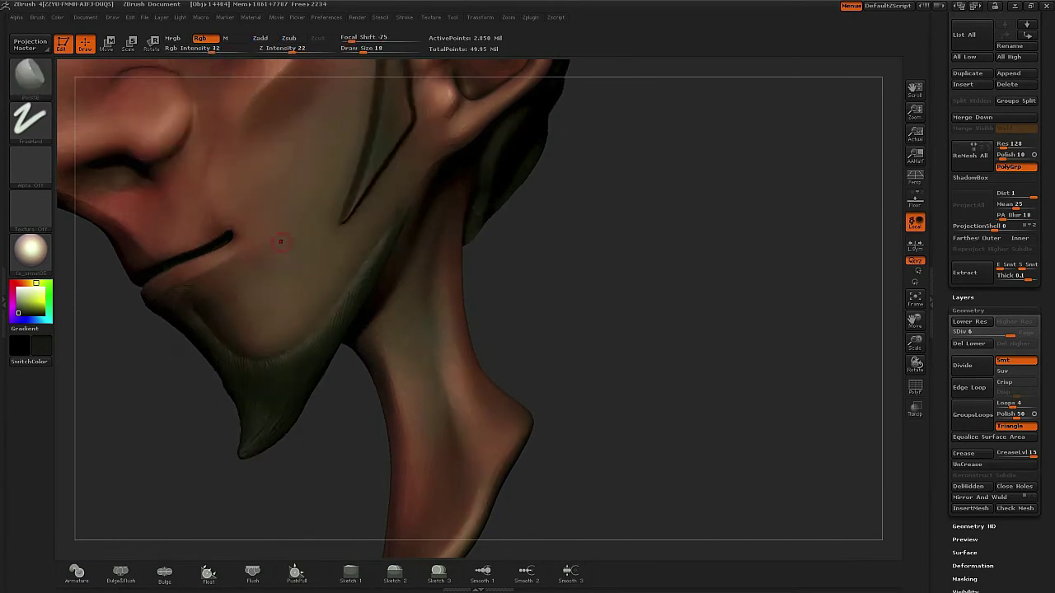
click(31, 165)
click(265, 350)
drag(701, 329, 626, 346)
Switch to the Standard brush and spray the dark green over the beard and up the jawline, enlarging Draw Size to 34.
key(b)
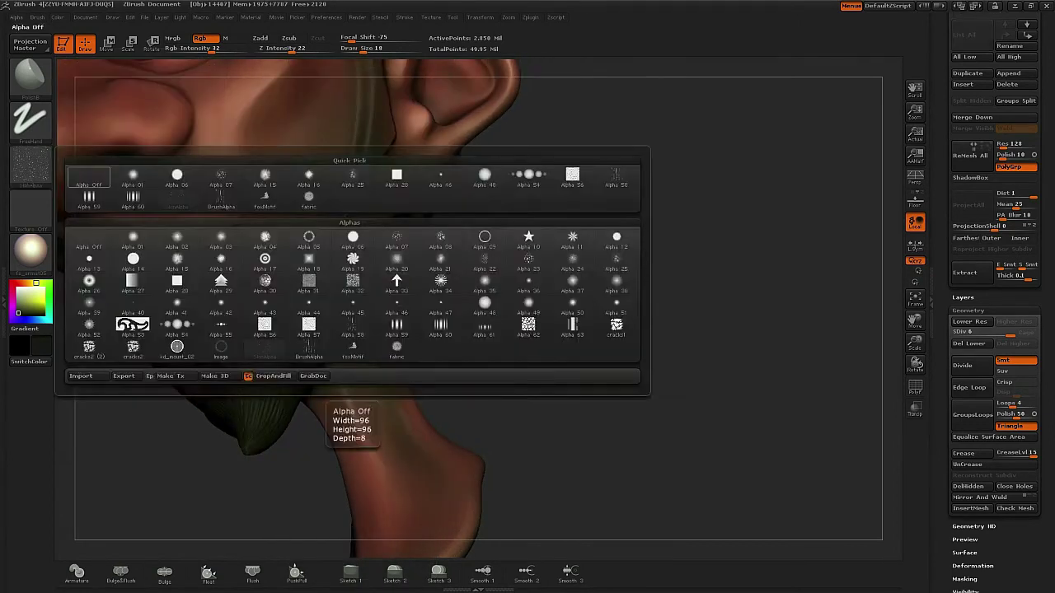
key(s)
key(t)
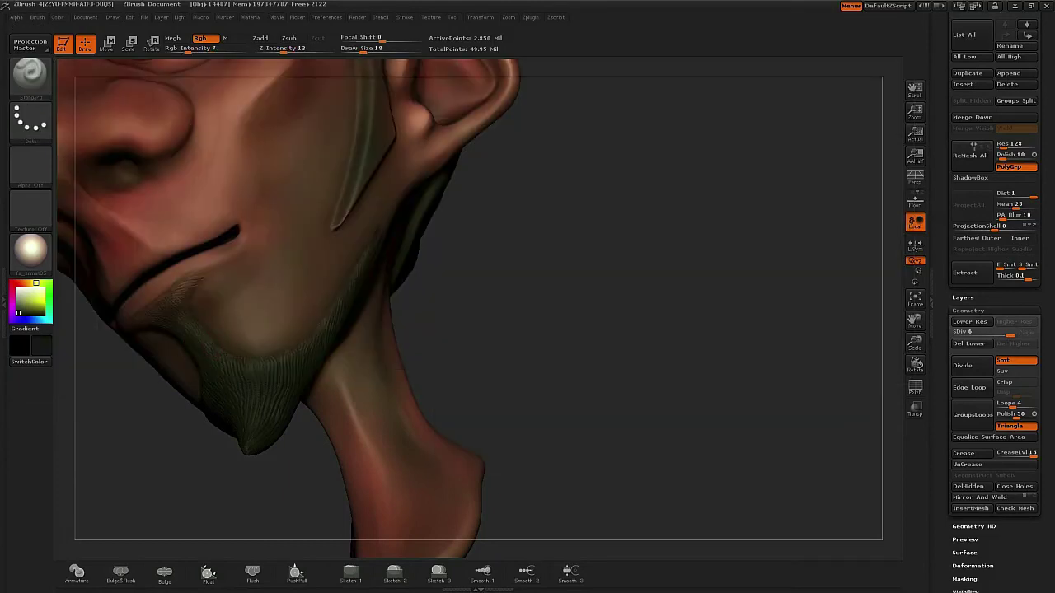
drag(626, 346, 676, 350)
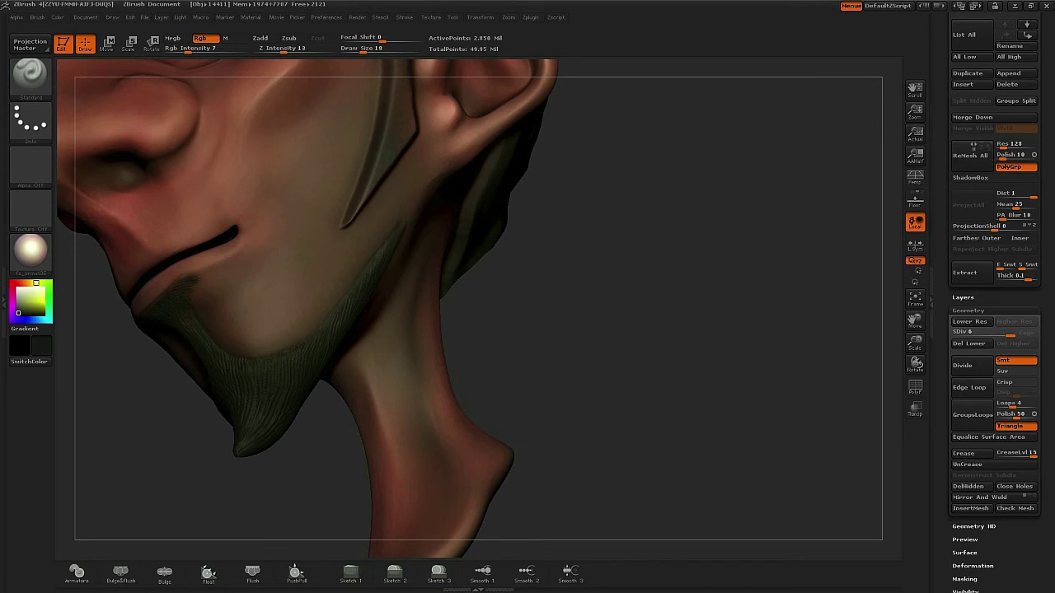
drag(675, 349, 726, 353)
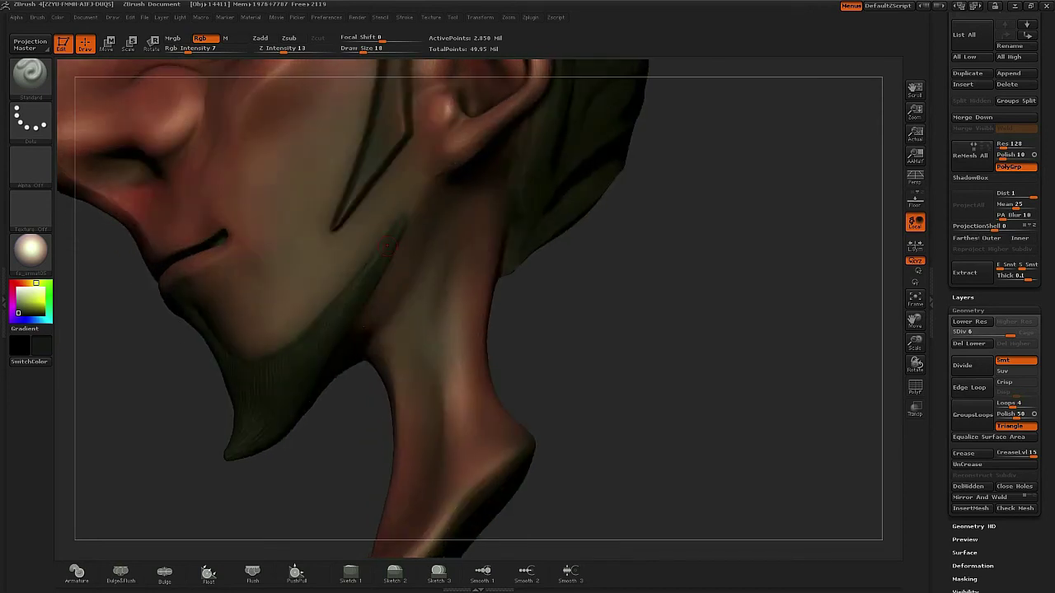
drag(726, 353, 792, 358)
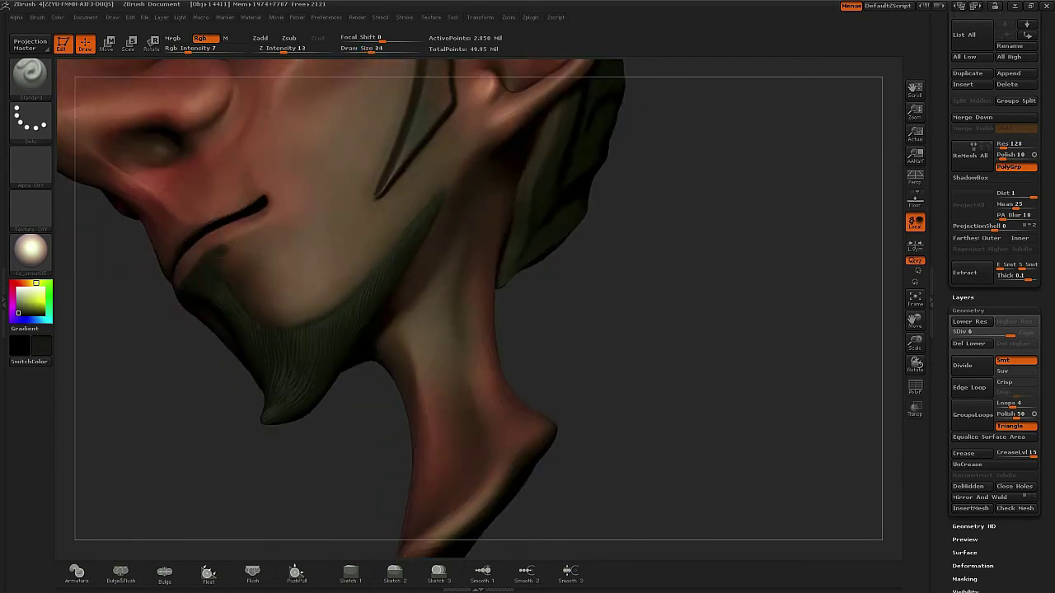
drag(603, 309, 569, 314)
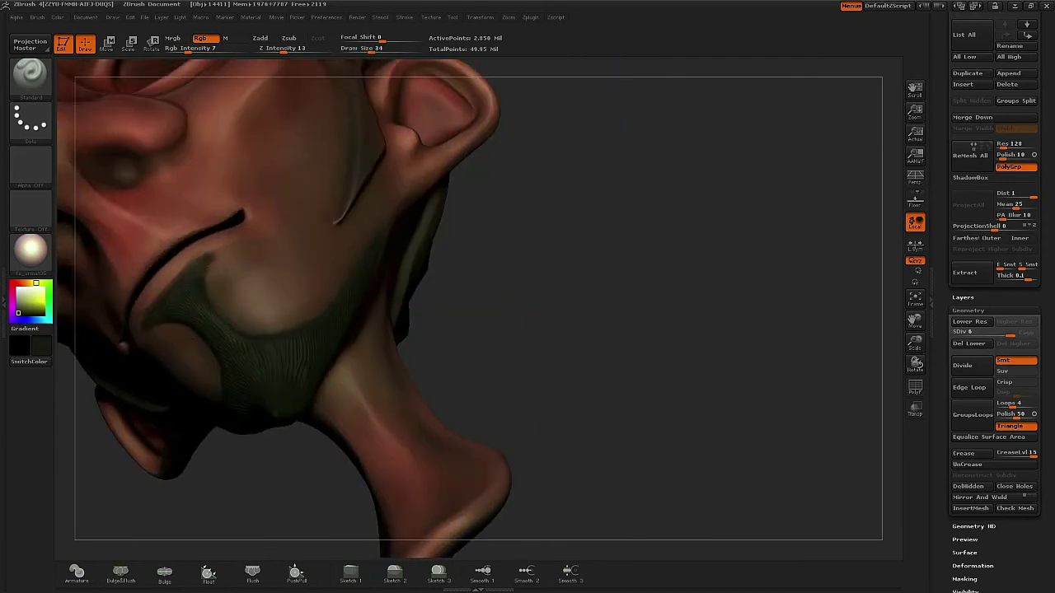
Refine the beard's edges around the chin and jaw in dark green with a Draw Size of 14.
key([)
key([)
mouse_move(628, 264)
mouse_down()
mouse_move(502, 358)
mouse_move(527, 338)
mouse_move(494, 329)
mouse_move(517, 316)
mouse_move(511, 222)
mouse_up()
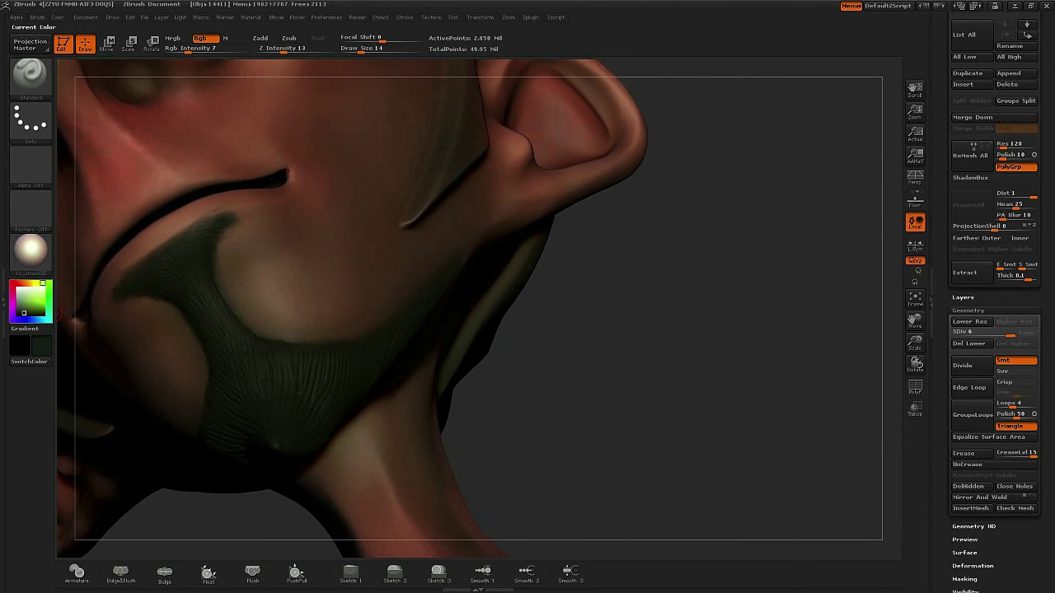
Switch back to the freehand paint brush with BrushAlpha and a Draw Size of 30.
click(30, 73)
click(528, 221)
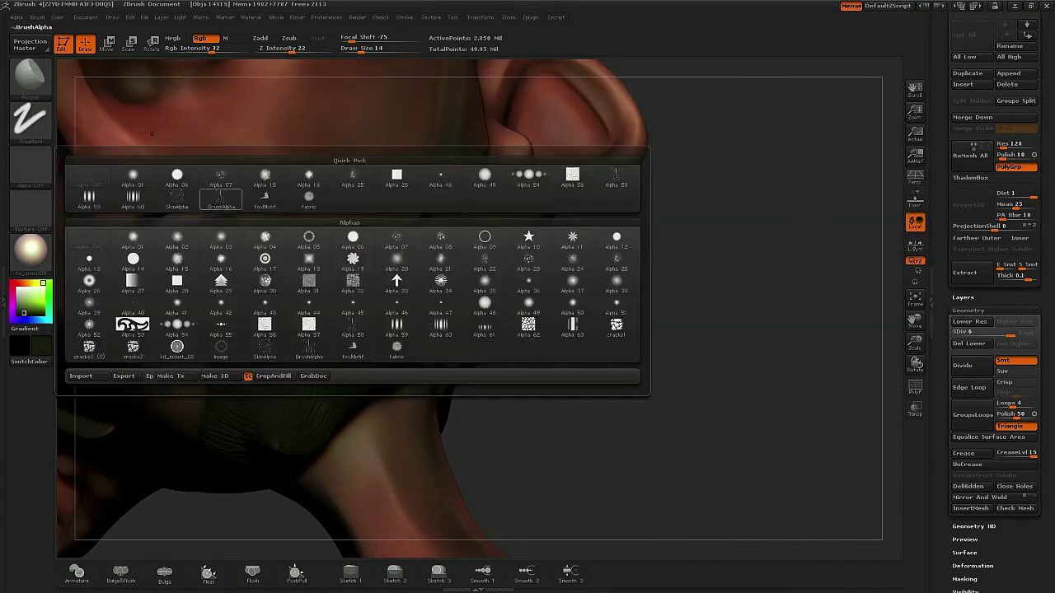
click(29, 165)
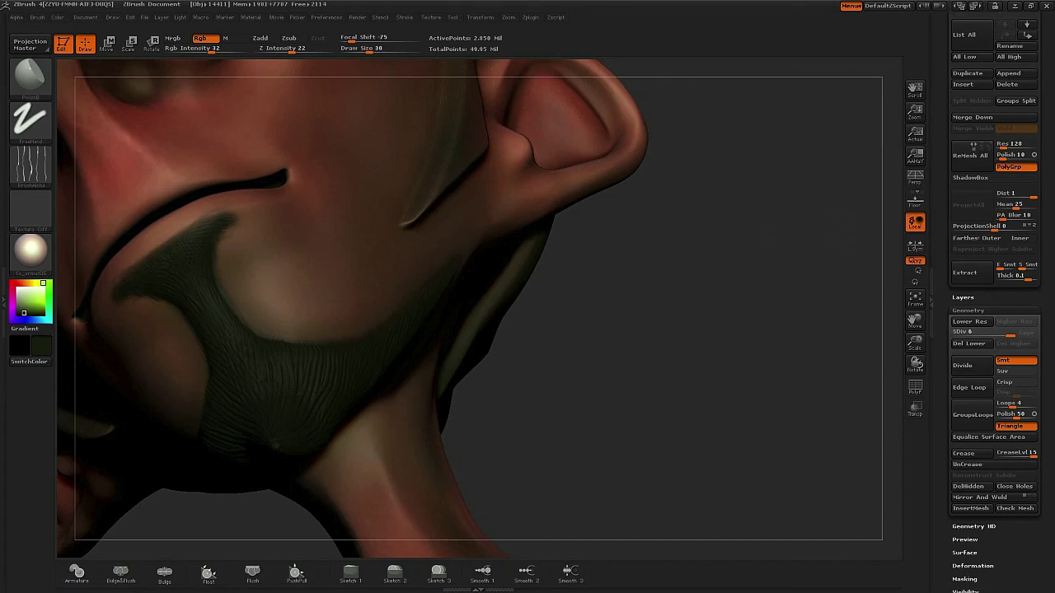
Choose a lighter greyish green and paint fine hair highlights over the beard.
drag(24, 312, 18, 305)
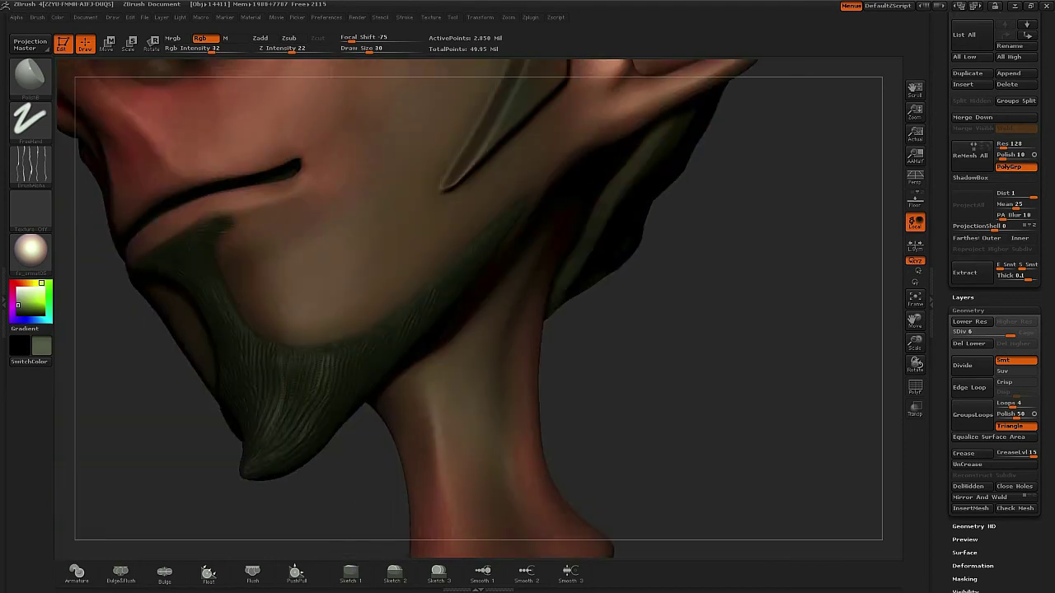
drag(517, 399, 577, 387)
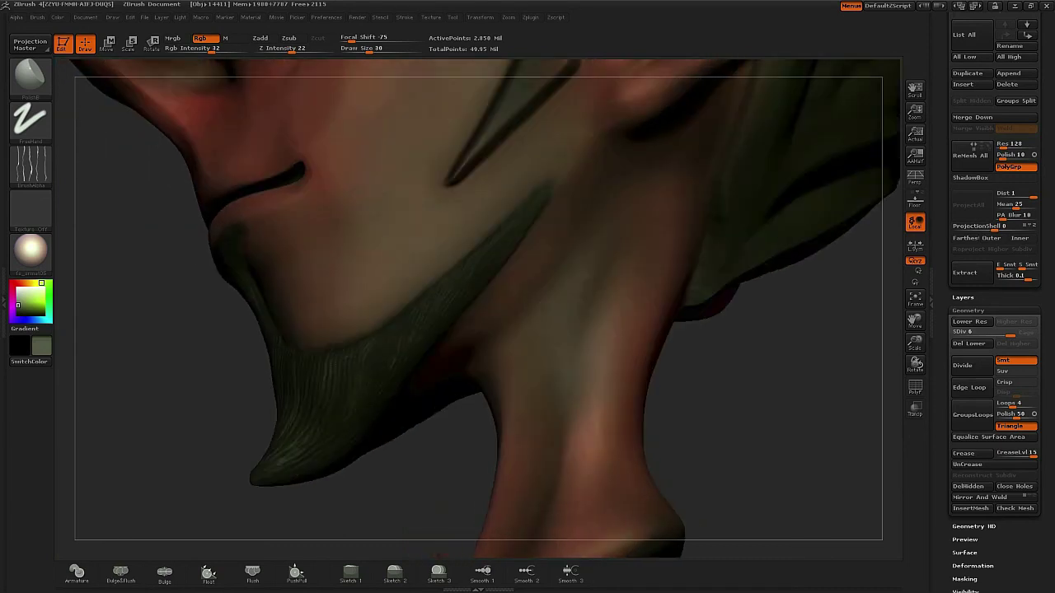
key(f)
drag(577, 462, 610, 396)
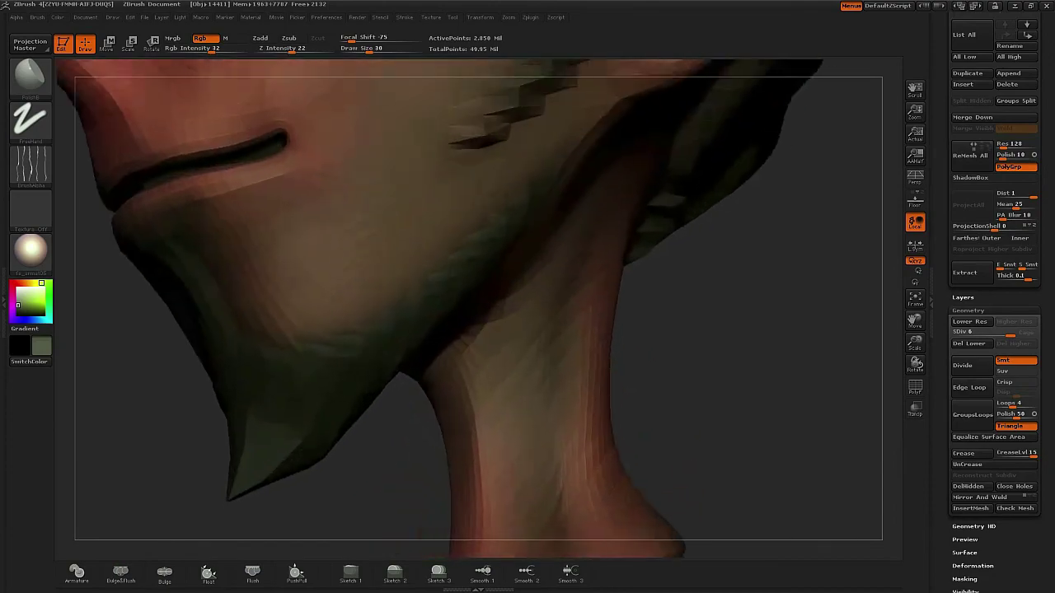